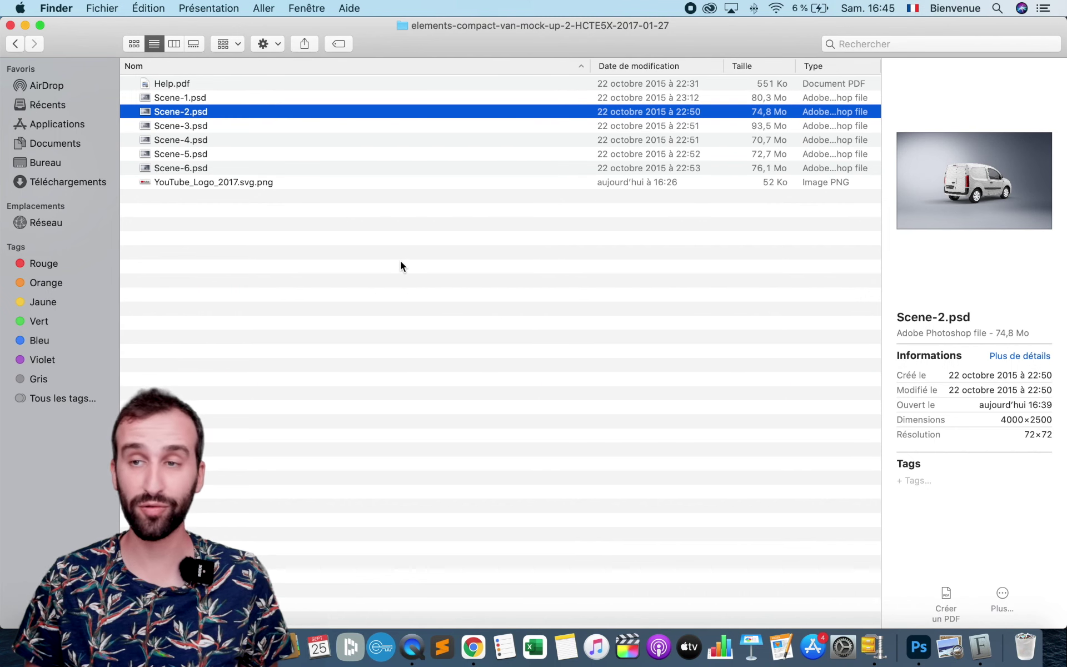
- Preview the scene mockups and open Scene-2.psd, discarding its embedded colour profile
{"action": "left_click", "coordinate": [400, 264]}
{"action": "left_click_drag", "start_coordinate": [245, 217], "coordinate": [205, 131]}
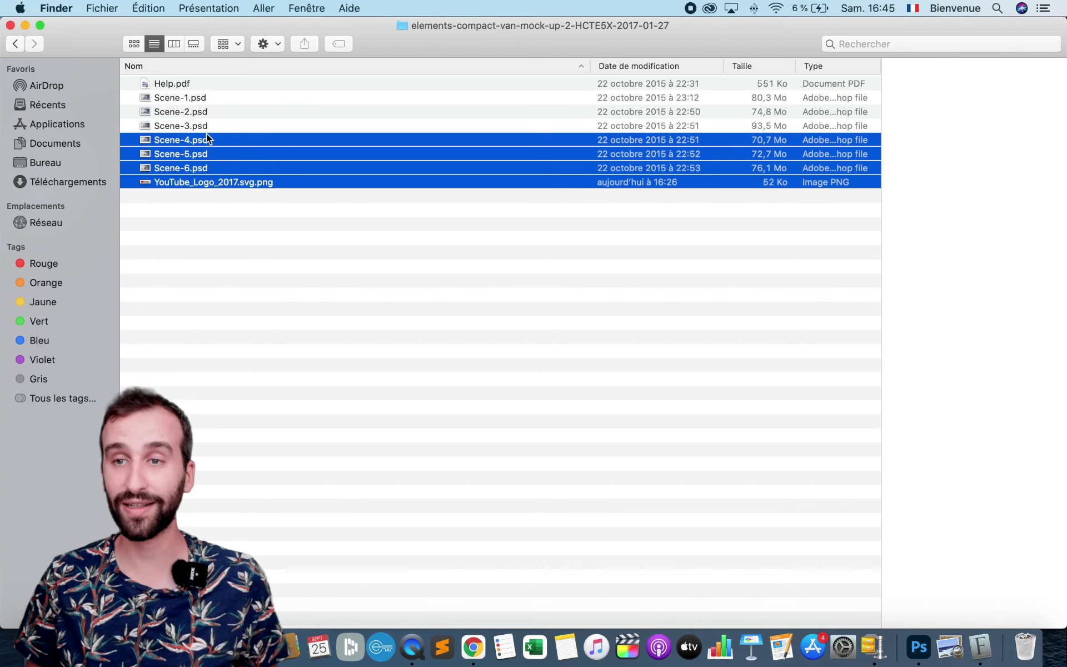
{"action": "left_click", "coordinate": [205, 103]}
{"action": "left_click", "coordinate": [214, 116]}
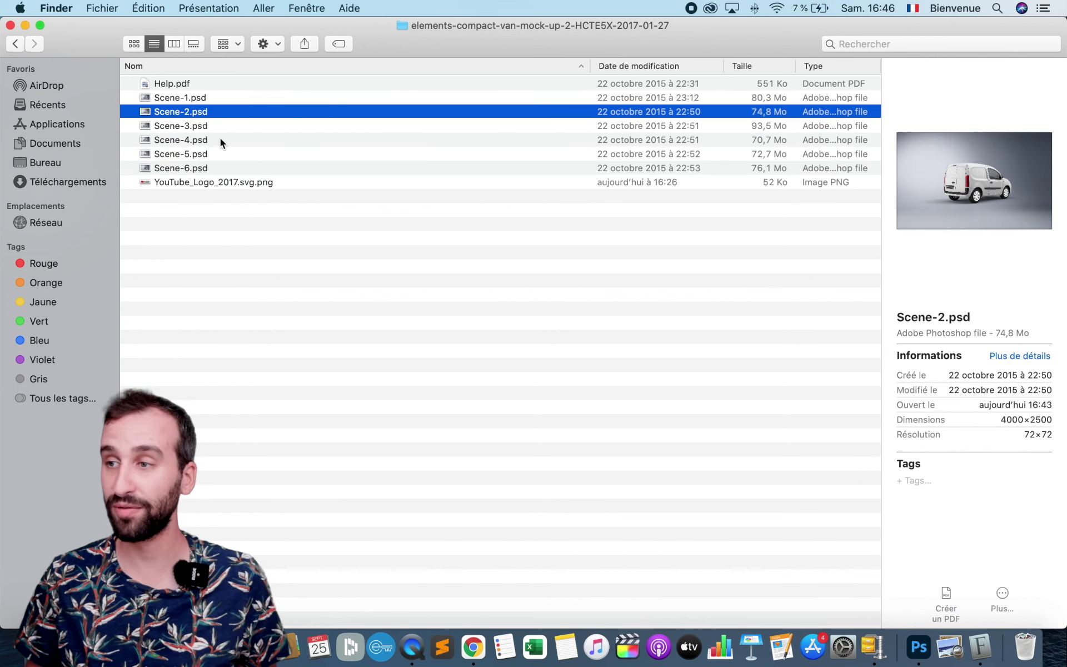
{"action": "left_click", "coordinate": [221, 140]}
{"action": "left_click", "coordinate": [227, 168]}
{"action": "left_click", "coordinate": [200, 112]}
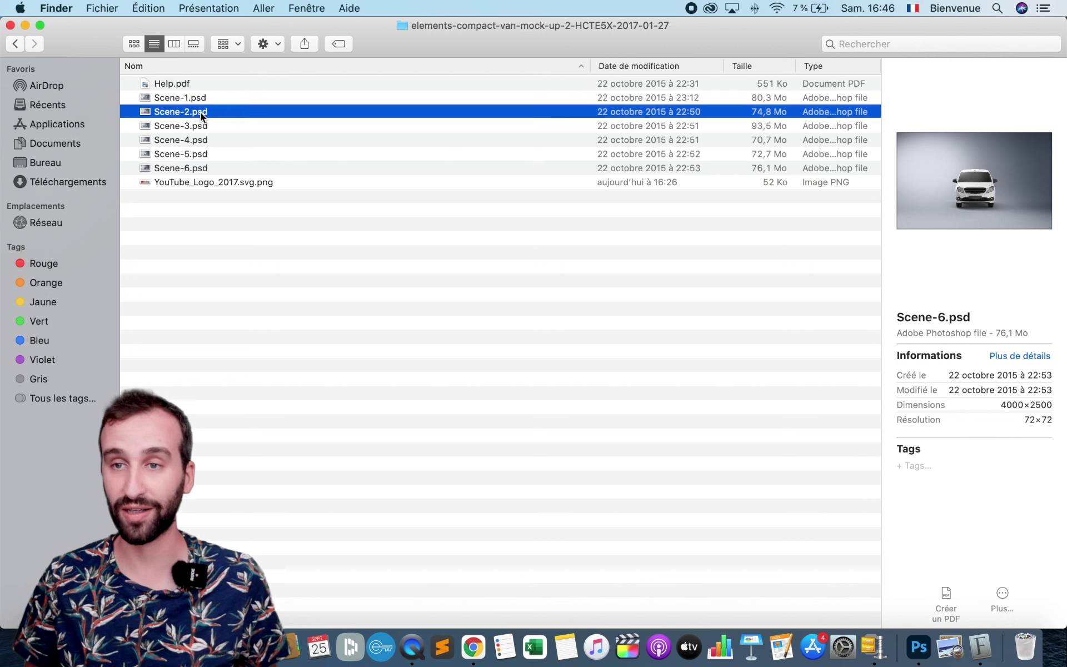
{"action": "double_click", "coordinate": [200, 112]}
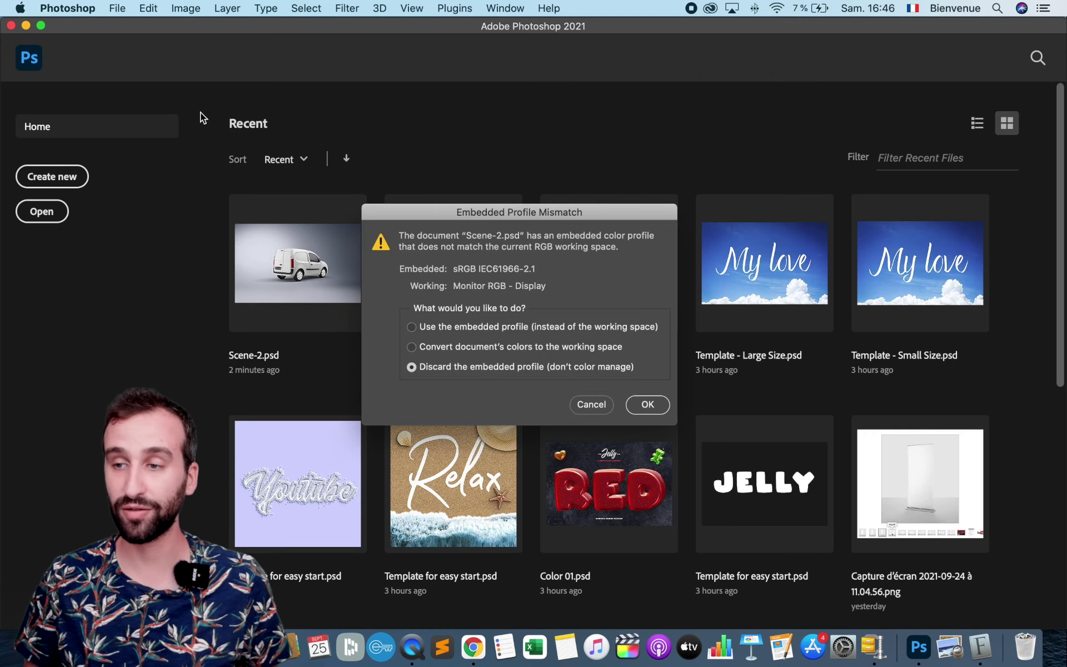
{"action": "left_click", "coordinate": [652, 406]}
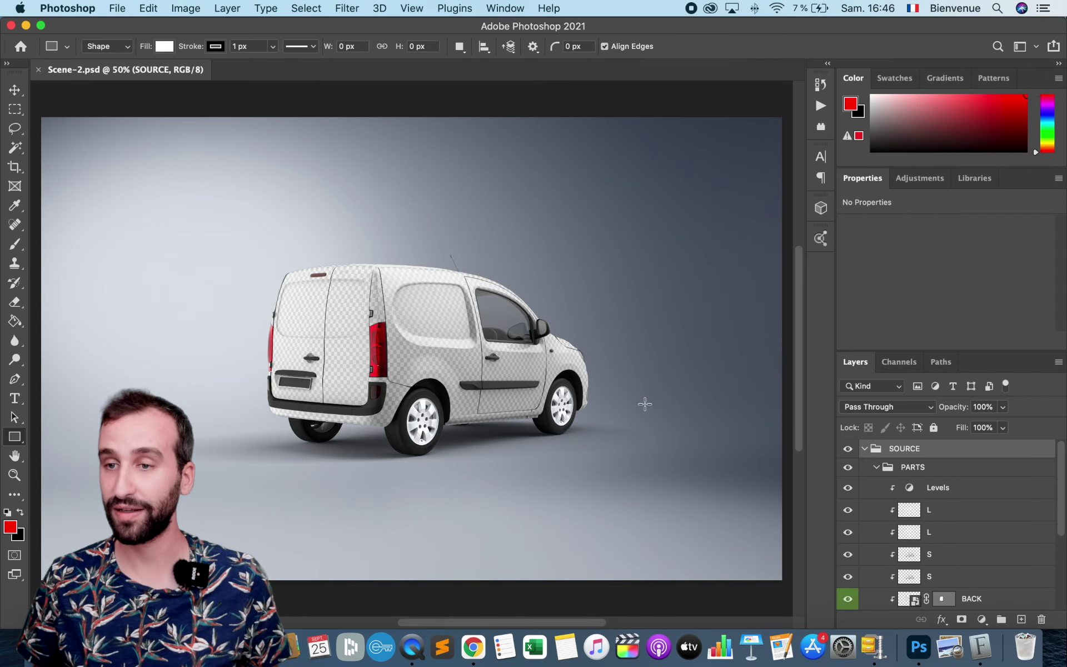
- Zoom in to inspect the van and select the SIDE smart object layer
{"action": "key", "text": "super+plus"}
{"action": "key", "text": "super+plus"}
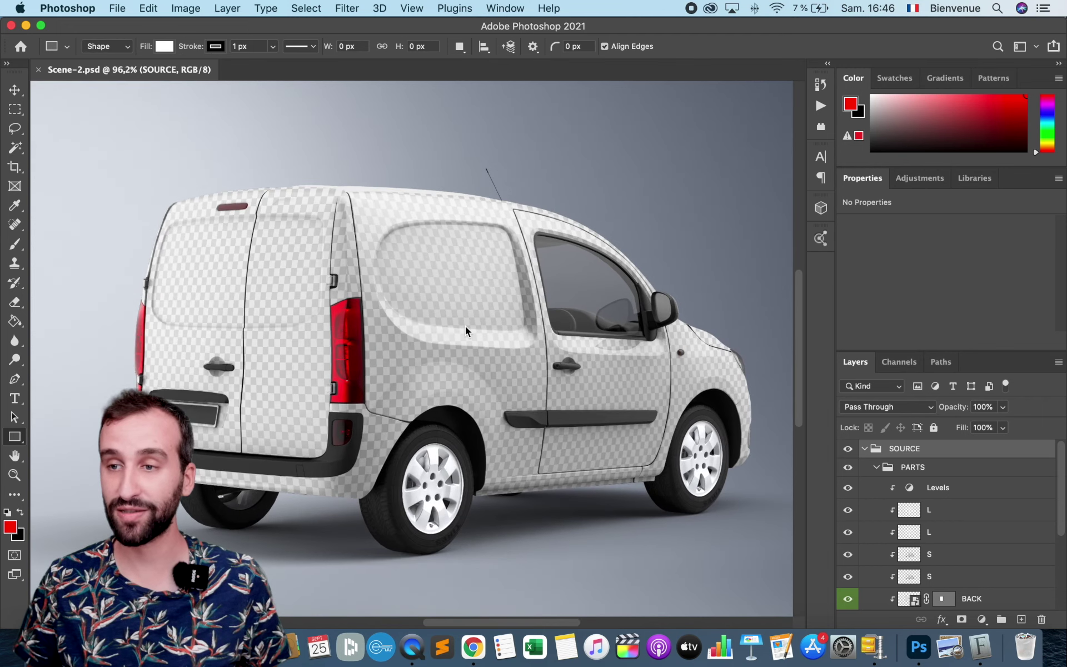
{"action": "scroll", "coordinate": [465, 325], "scroll_direction": "up", "scroll_amount": 3}
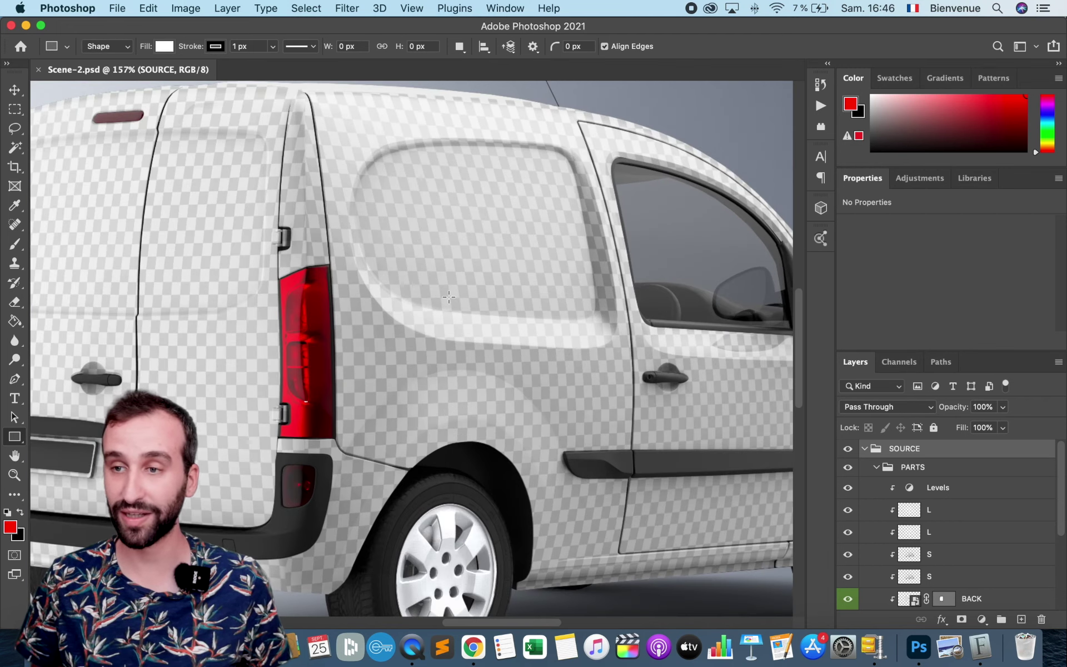
{"action": "scroll", "coordinate": [439, 270], "scroll_direction": "down", "scroll_amount": 3}
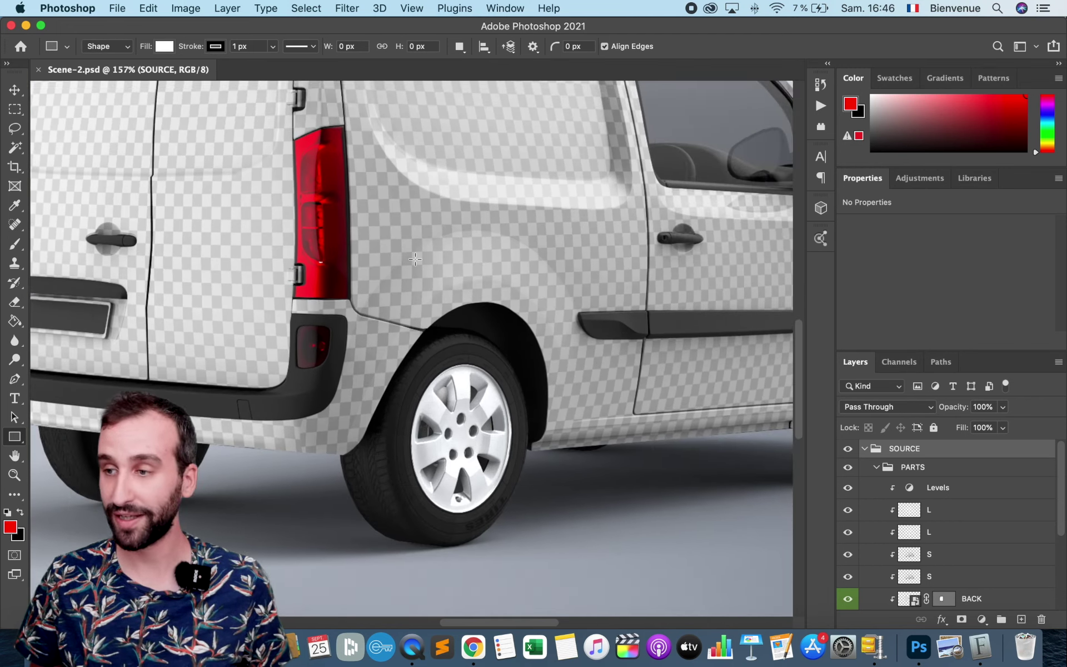
{"action": "scroll", "coordinate": [637, 388], "scroll_direction": "down", "scroll_amount": 3}
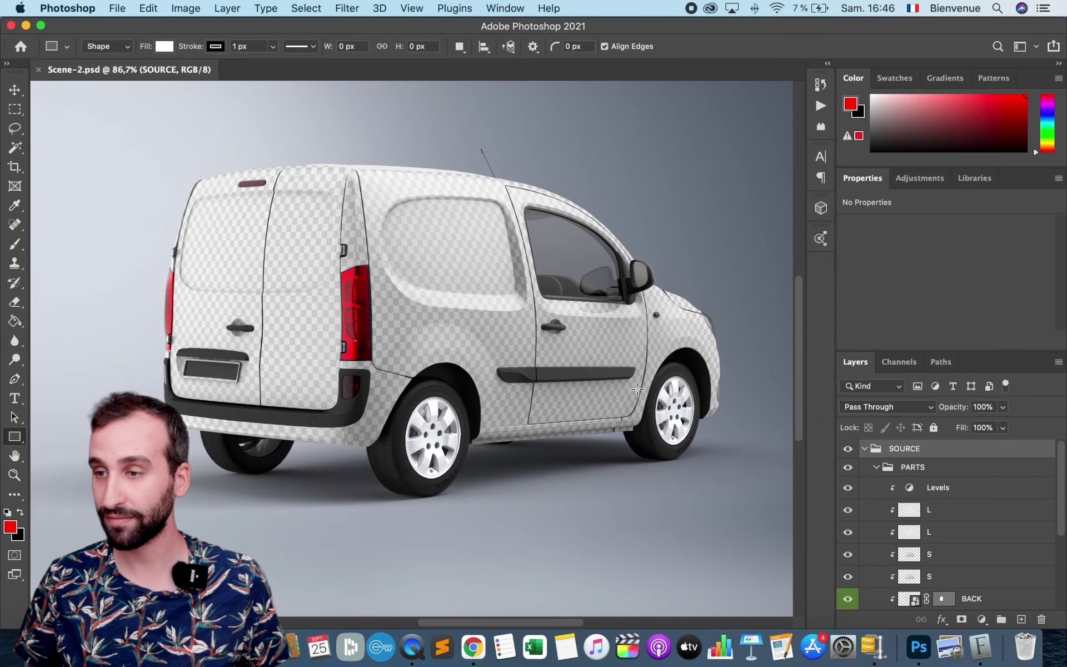
{"action": "scroll", "coordinate": [932, 514], "scroll_direction": "down", "scroll_amount": 3}
{"action": "right_click", "coordinate": [939, 512]}
{"action": "left_click", "coordinate": [994, 533]}
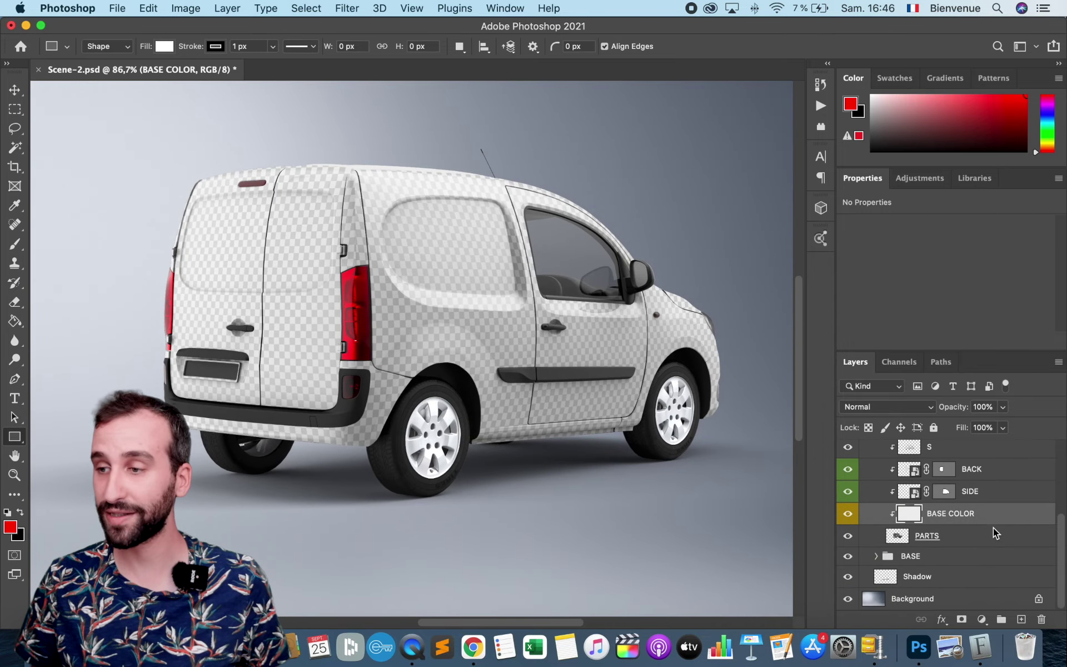
{"action": "left_click", "coordinate": [973, 470]}
{"action": "left_click", "coordinate": [976, 493]}
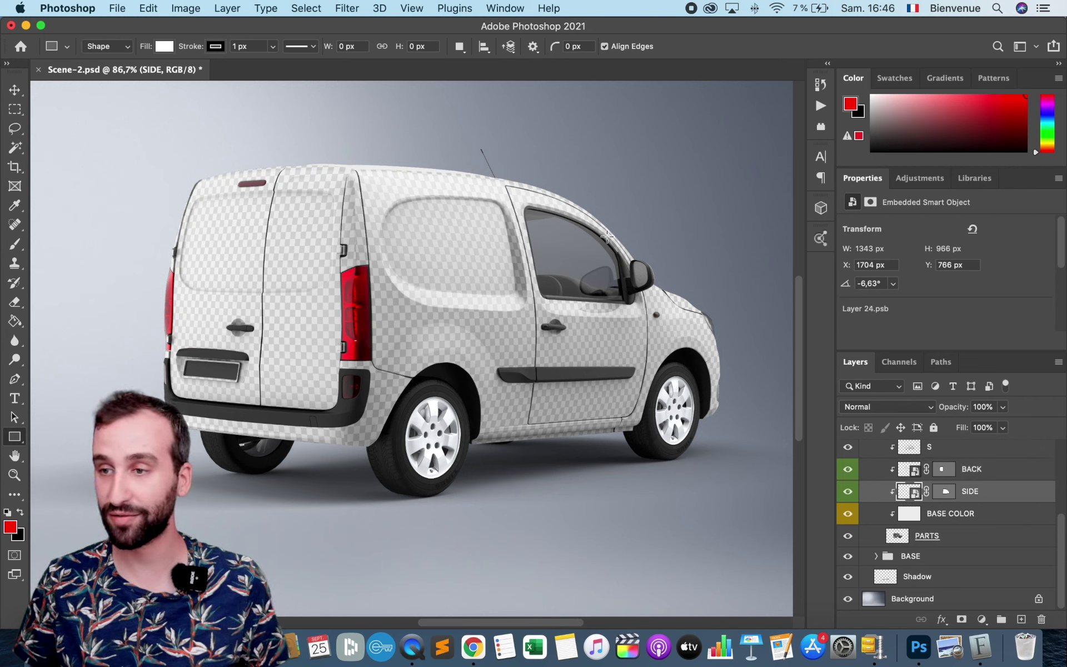
- Inside the SIDE smart object, draw a full-size rectangle with a red Color Overlay
{"action": "double_click", "coordinate": [915, 498]}
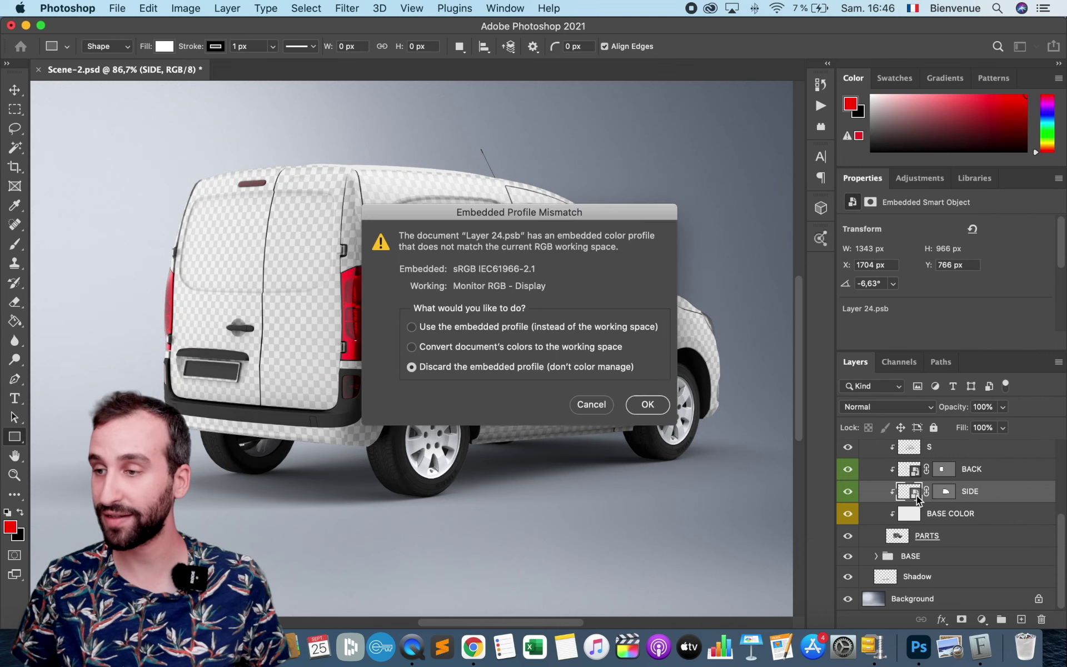
{"action": "left_click", "coordinate": [646, 404]}
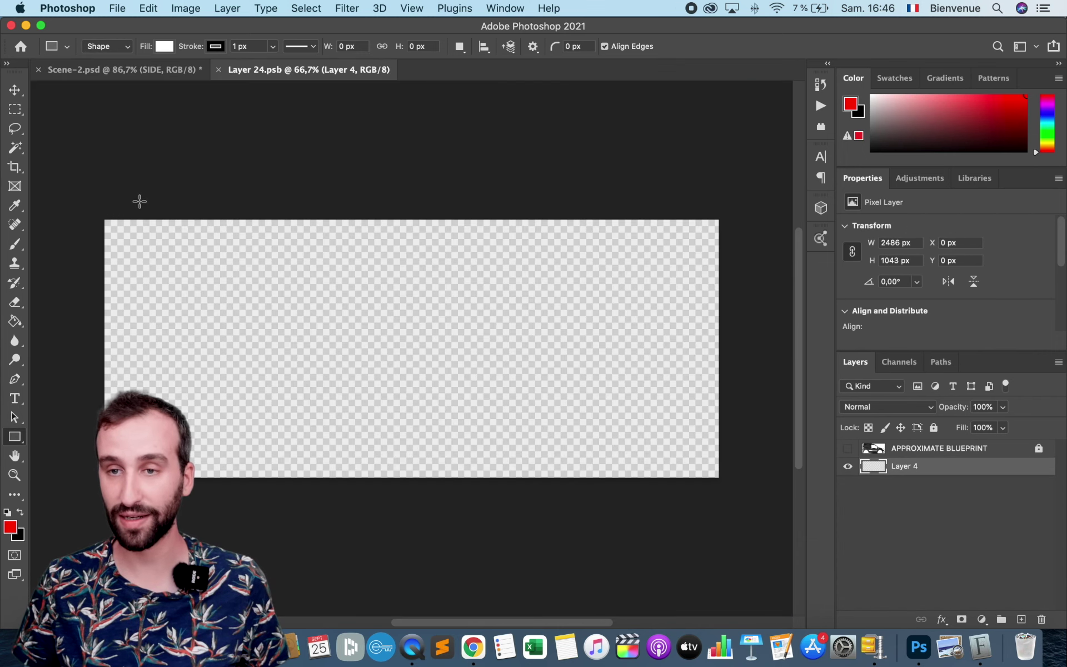
{"action": "left_click_drag", "start_coordinate": [91, 185], "coordinate": [795, 541]}
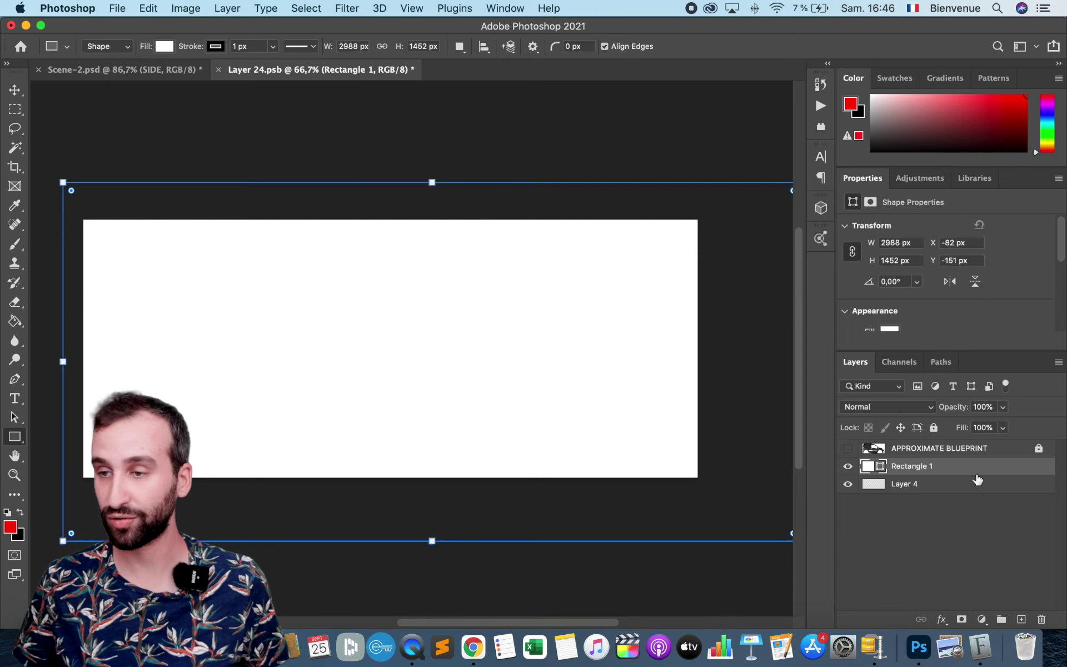
{"action": "double_click", "coordinate": [977, 474]}
{"action": "left_click", "coordinate": [525, 449]}
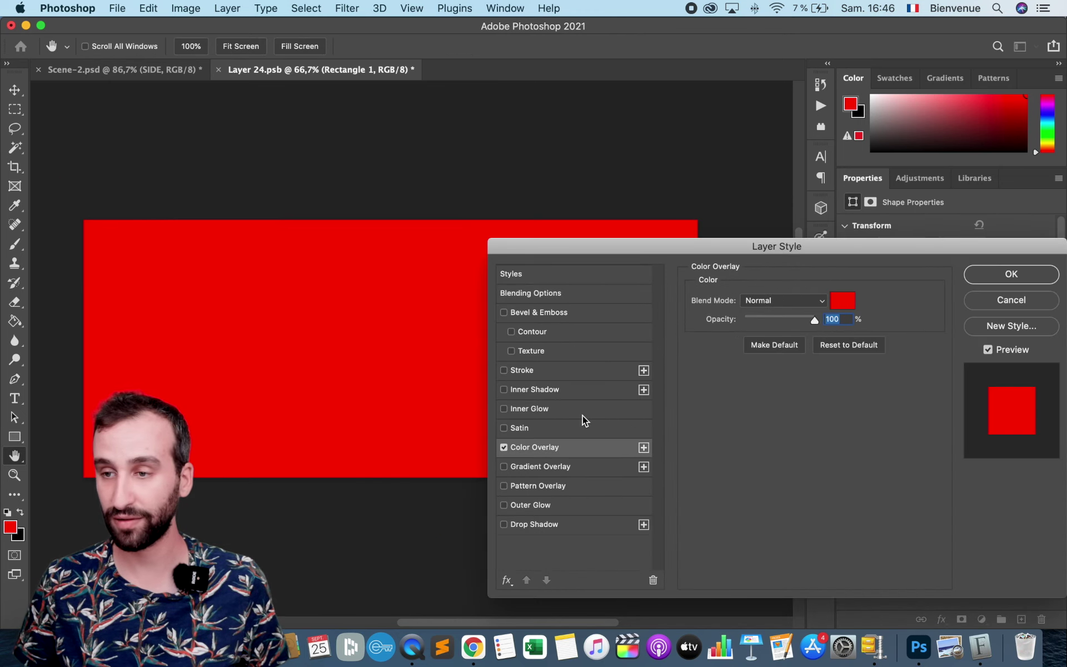
{"action": "left_click", "coordinate": [994, 284]}
- Save the smart object and inspect the red side panel on the Scene-2 mockup
{"action": "left_click", "coordinate": [126, 6]}
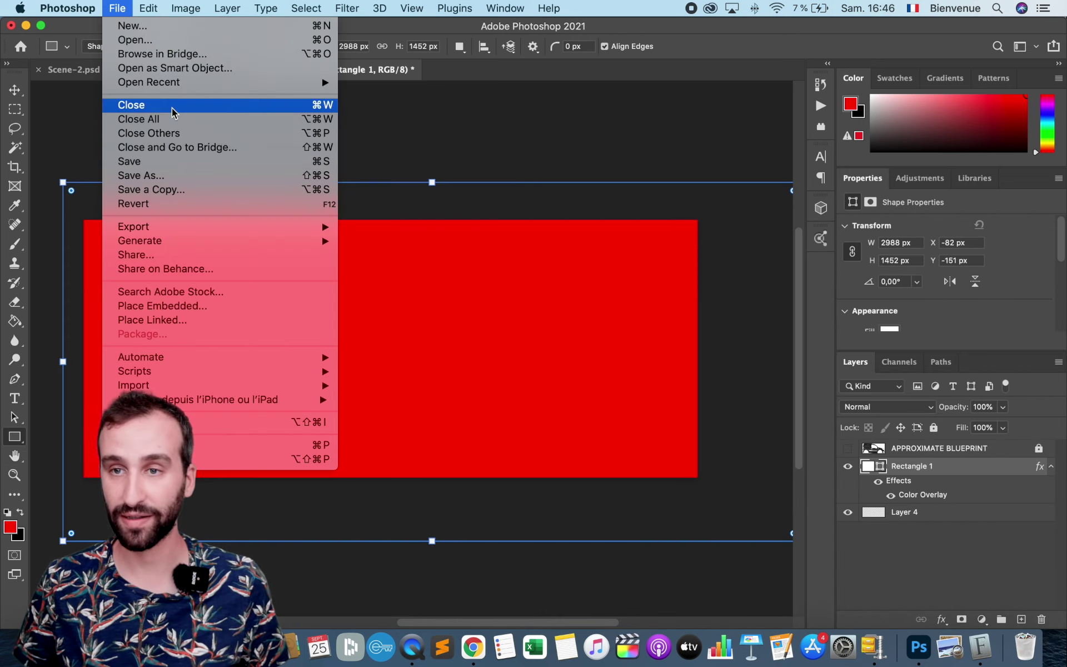
{"action": "left_click", "coordinate": [167, 160]}
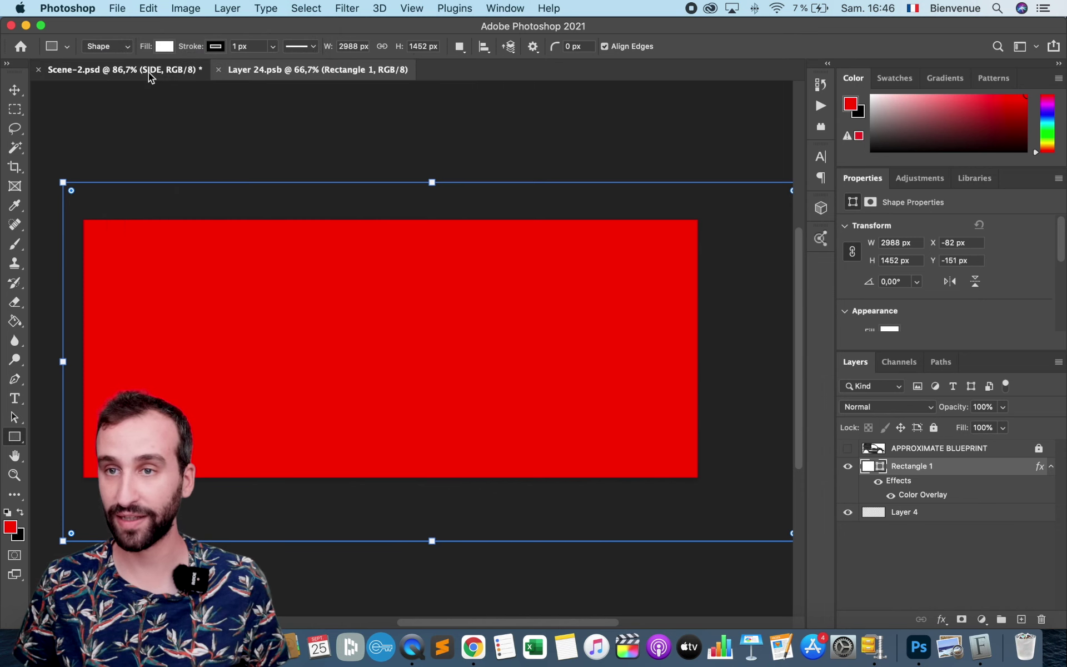
{"action": "left_click", "coordinate": [148, 72]}
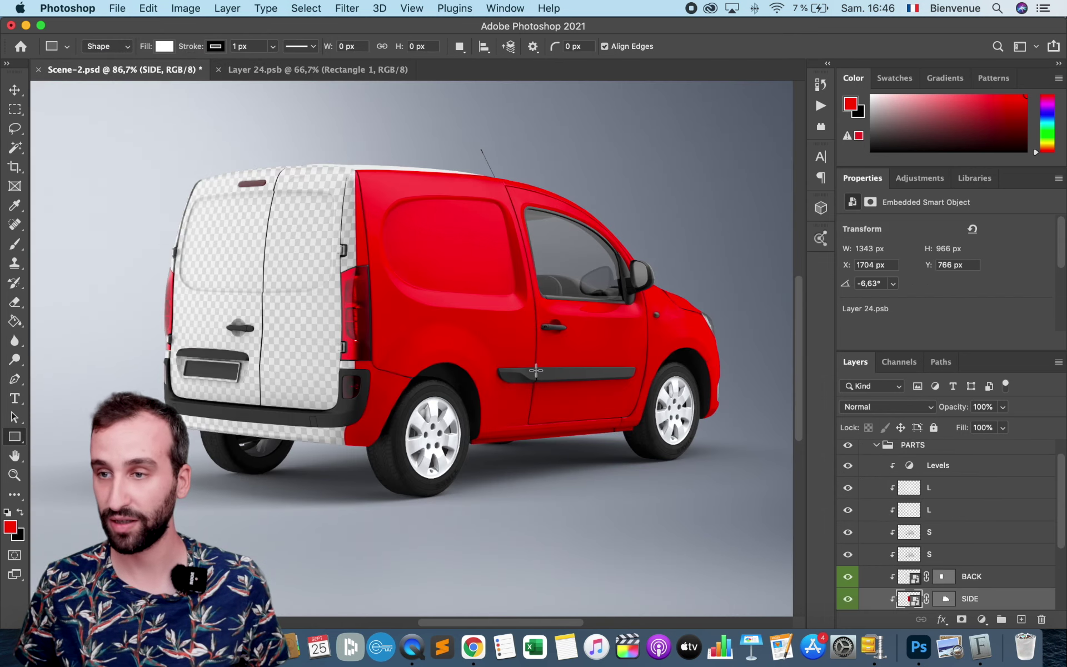
{"action": "key", "text": "ctrl+plus"}
{"action": "scroll", "coordinate": [536, 370], "scroll_direction": "right", "scroll_amount": 5}
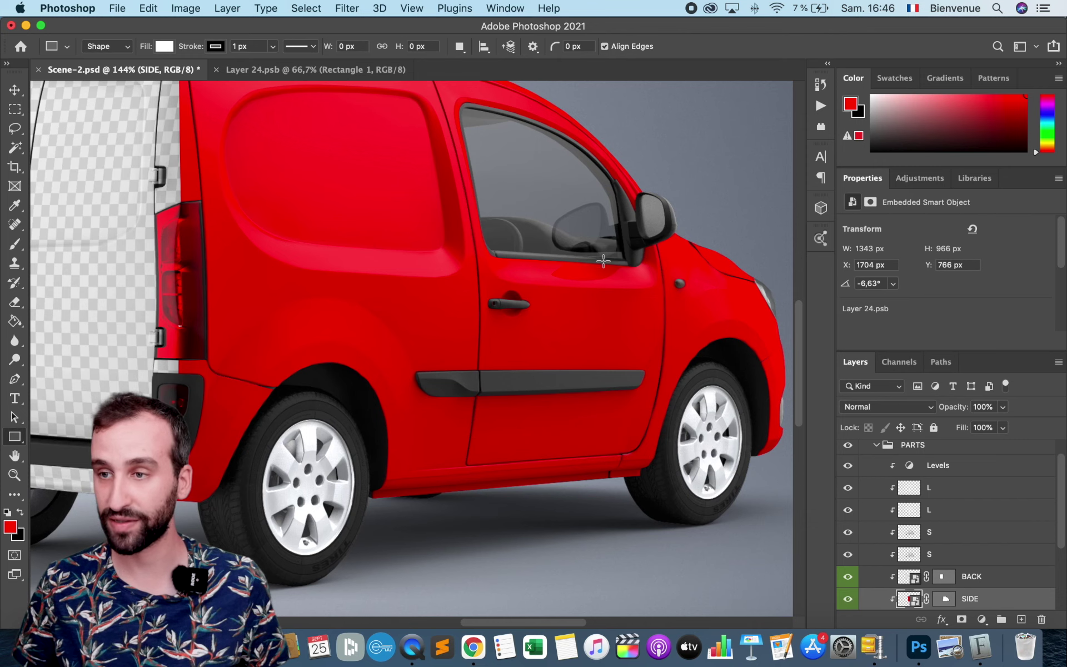
{"action": "scroll", "coordinate": [740, 352], "scroll_direction": "right", "scroll_amount": 3}
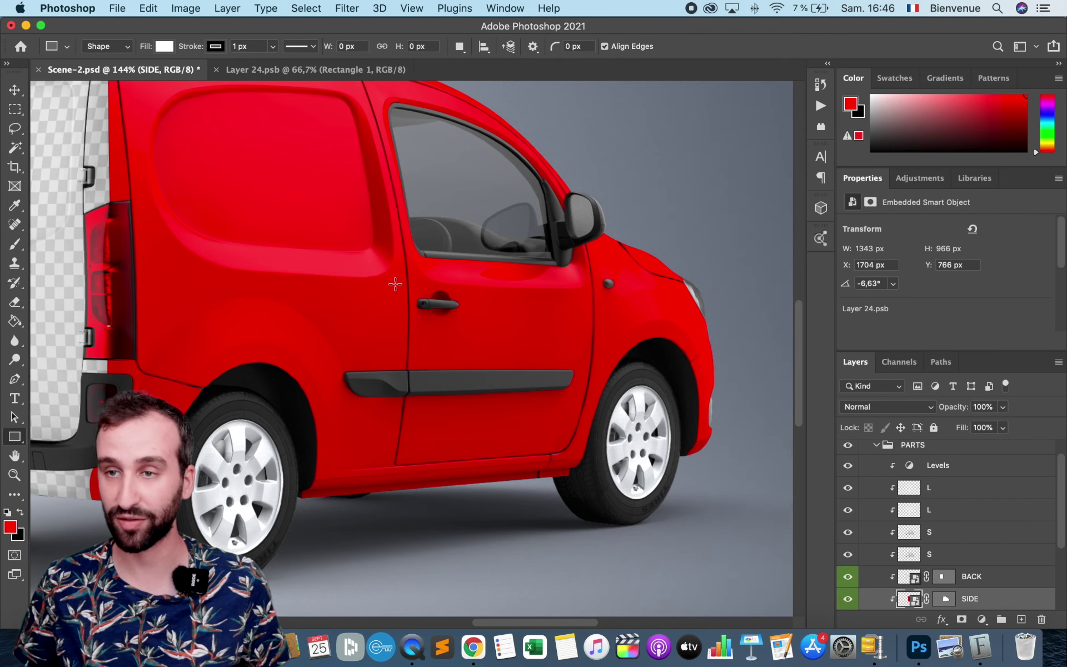
{"action": "scroll", "coordinate": [395, 284], "scroll_direction": "up", "scroll_amount": 2}
{"action": "scroll", "coordinate": [395, 283], "scroll_direction": "left", "scroll_amount": 3}
{"action": "scroll", "coordinate": [392, 287], "scroll_direction": "left", "scroll_amount": 5}
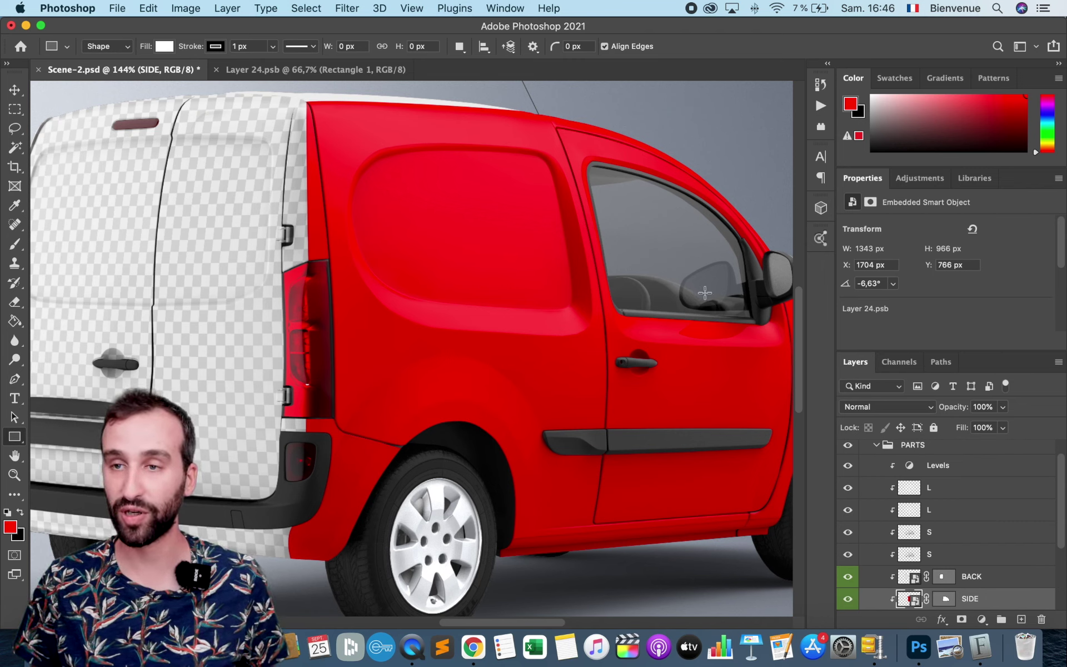
- Back in the SIDE smart object, check the APPROXIMATE BLUEPRINT and Rectangle 1 layers
{"action": "left_click", "coordinate": [353, 75]}
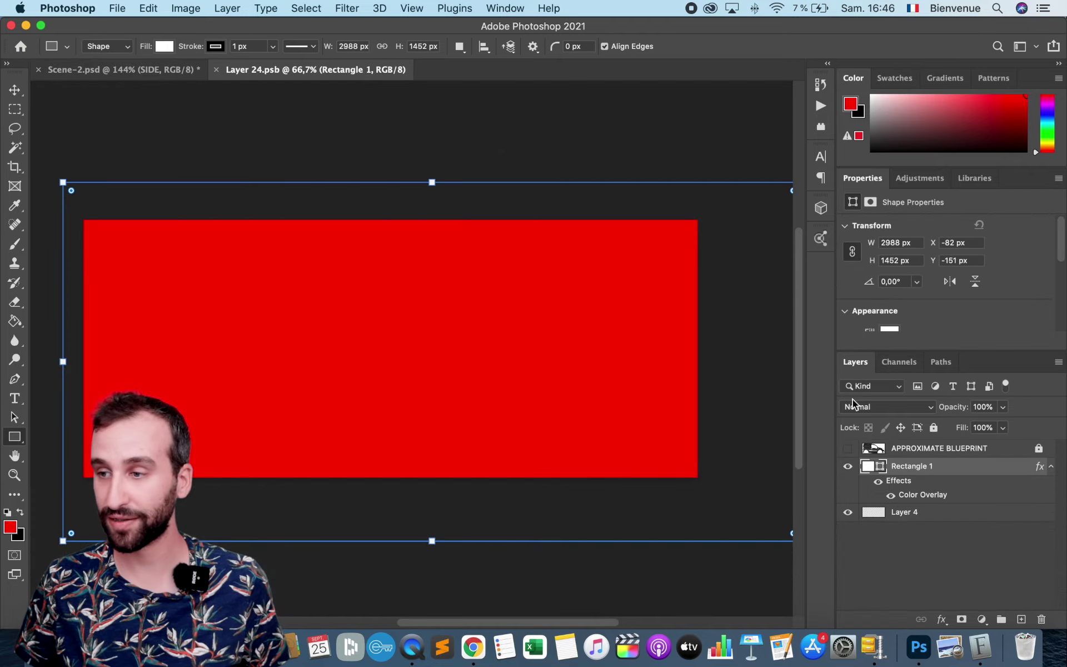
{"action": "left_click", "coordinate": [938, 453]}
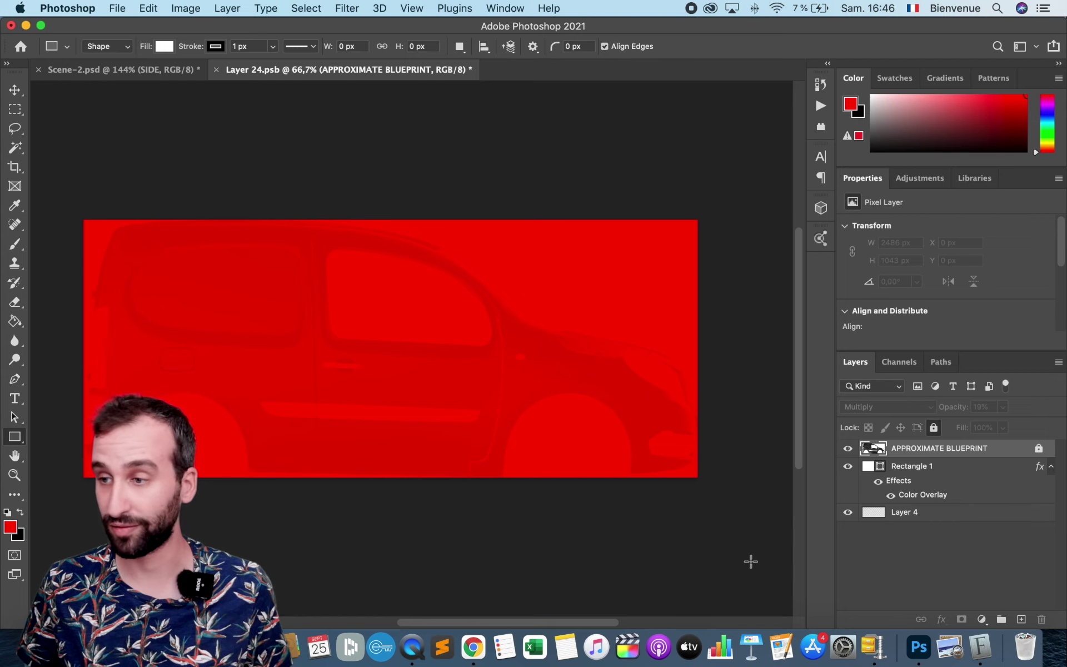
{"action": "left_click", "coordinate": [908, 467]}
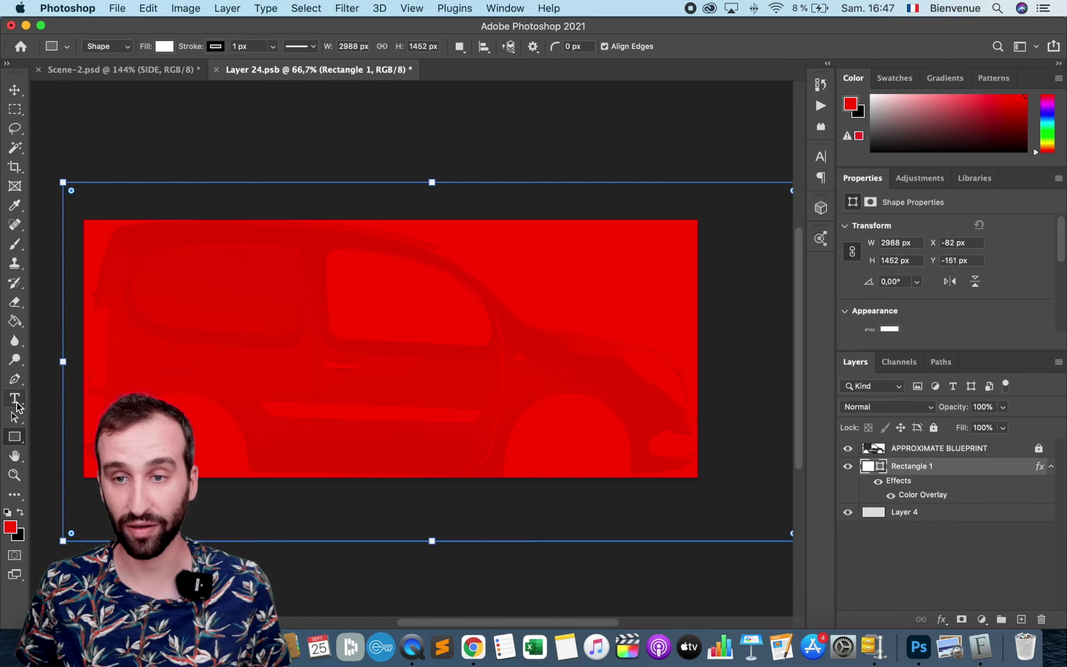
{"action": "left_click", "coordinate": [14, 398]}
- Add a 400 pt text layer reading 'Berlingo' on the side panel
{"action": "left_click", "coordinate": [197, 367]}
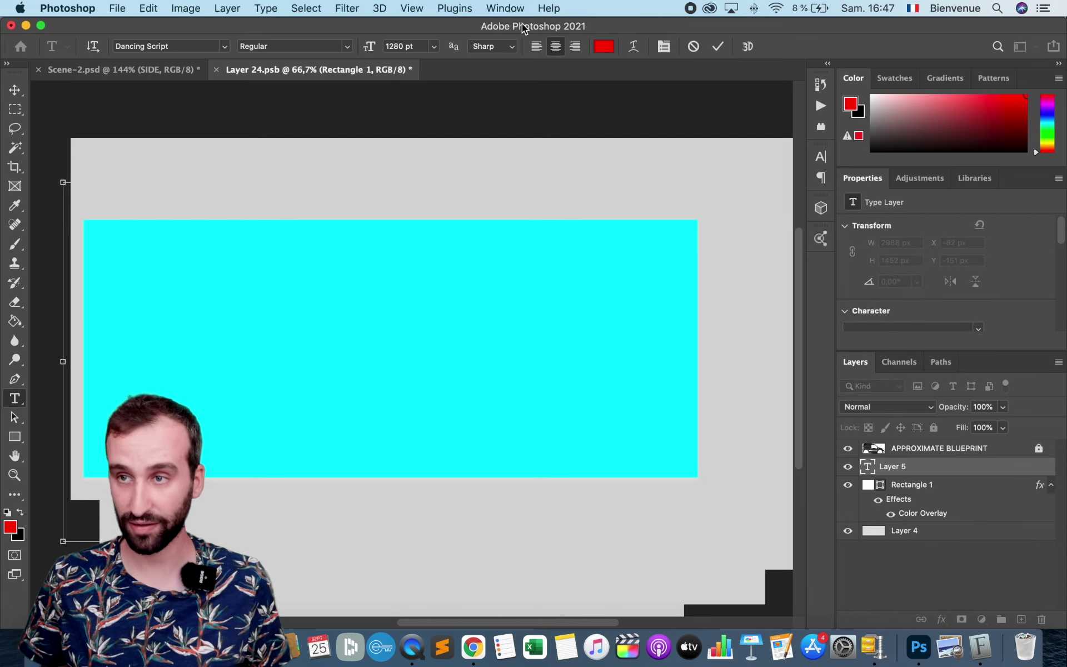
{"action": "left_click", "coordinate": [412, 47]}
{"action": "type", "text": "400"}
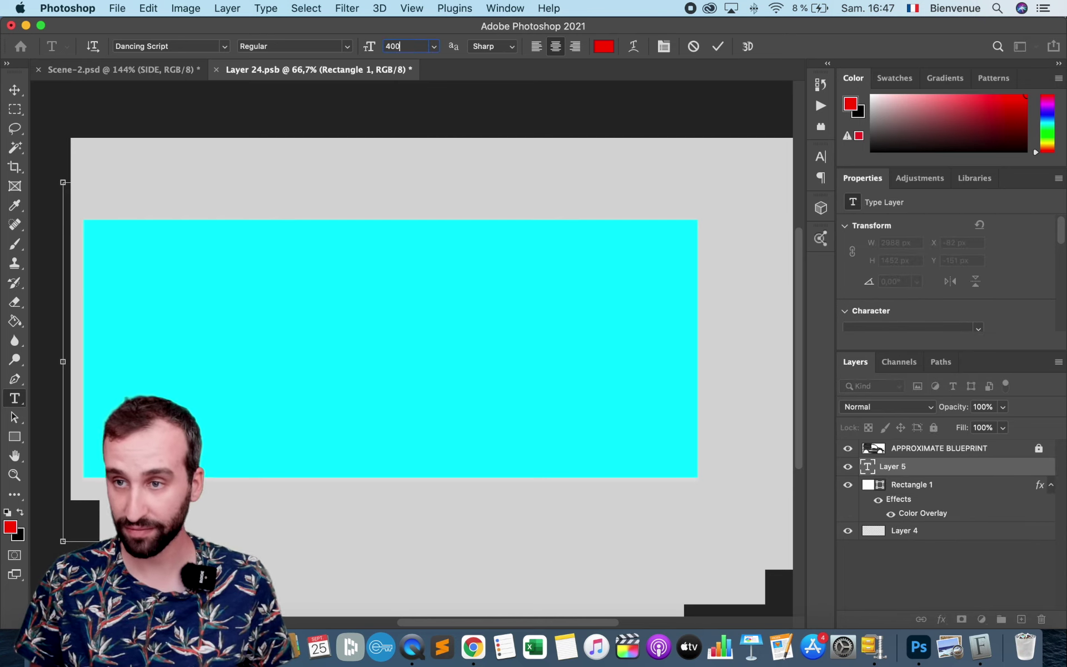
{"action": "key", "text": "Return"}
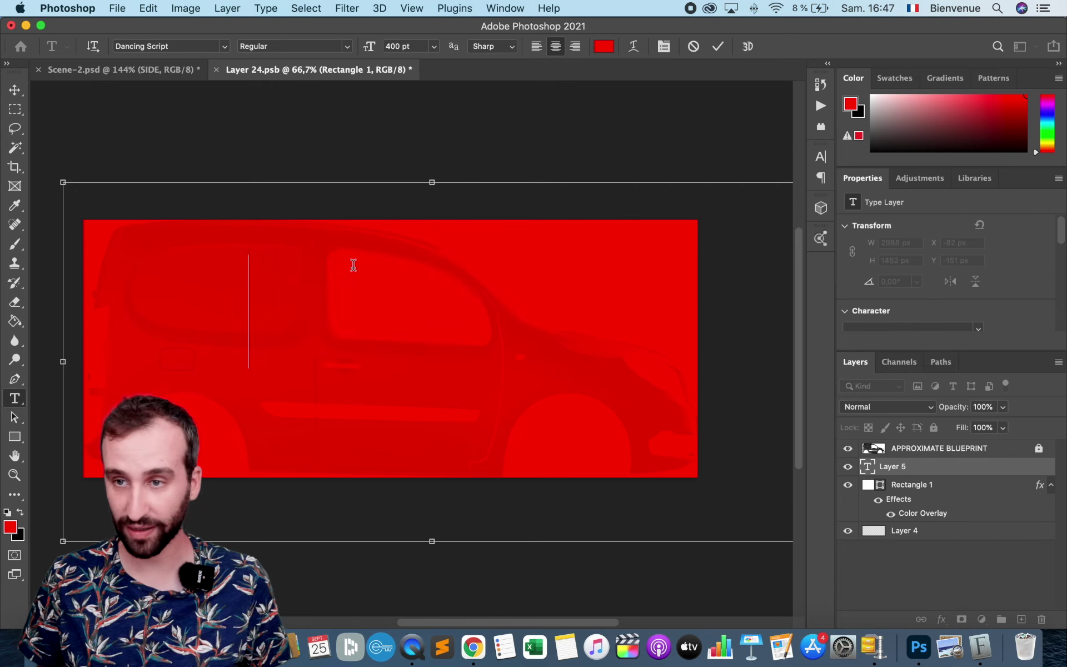
{"action": "type", "text": "Berlingo"}
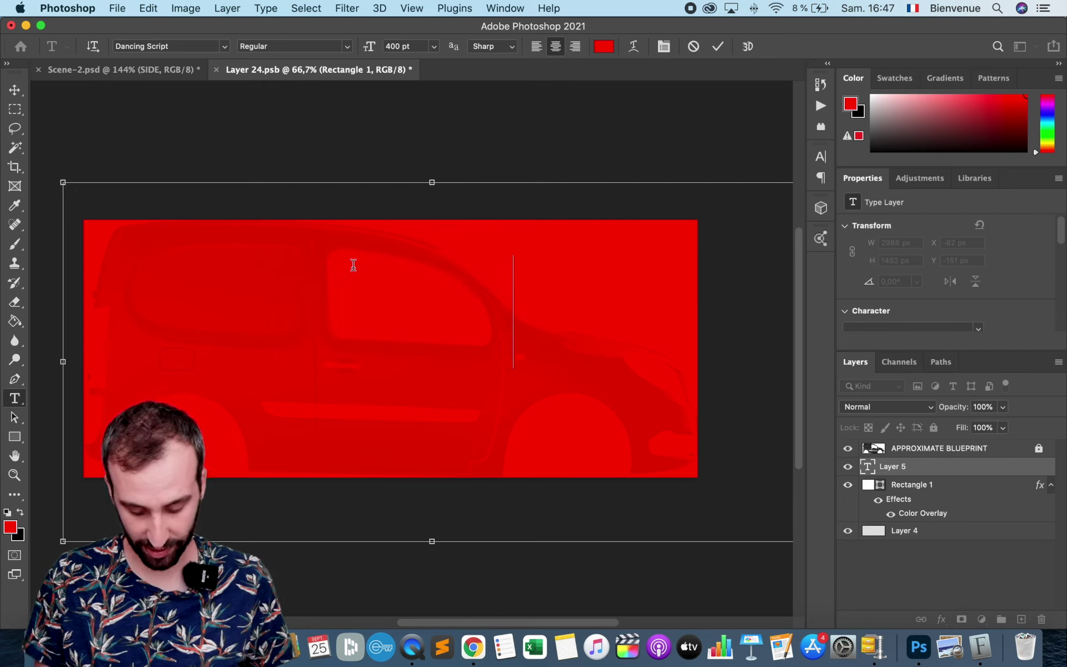
{"action": "key", "text": "Return"}
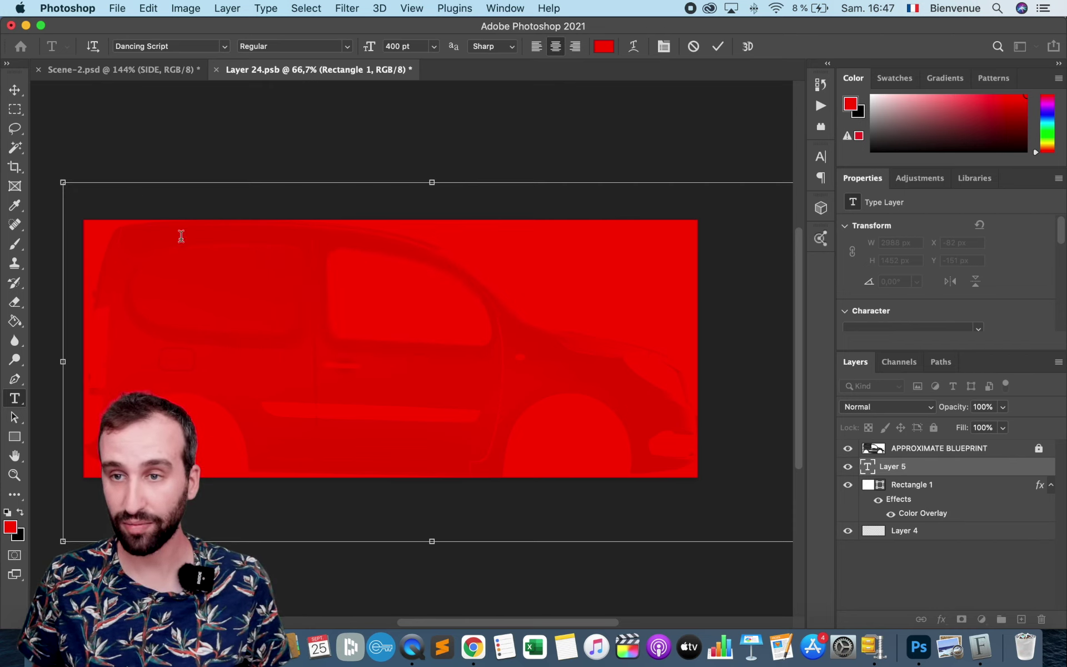
- Colour the text white (ffffff) and move it up and left on the panel
{"action": "double_click", "coordinate": [288, 290]}
{"action": "left_click", "coordinate": [603, 46]}
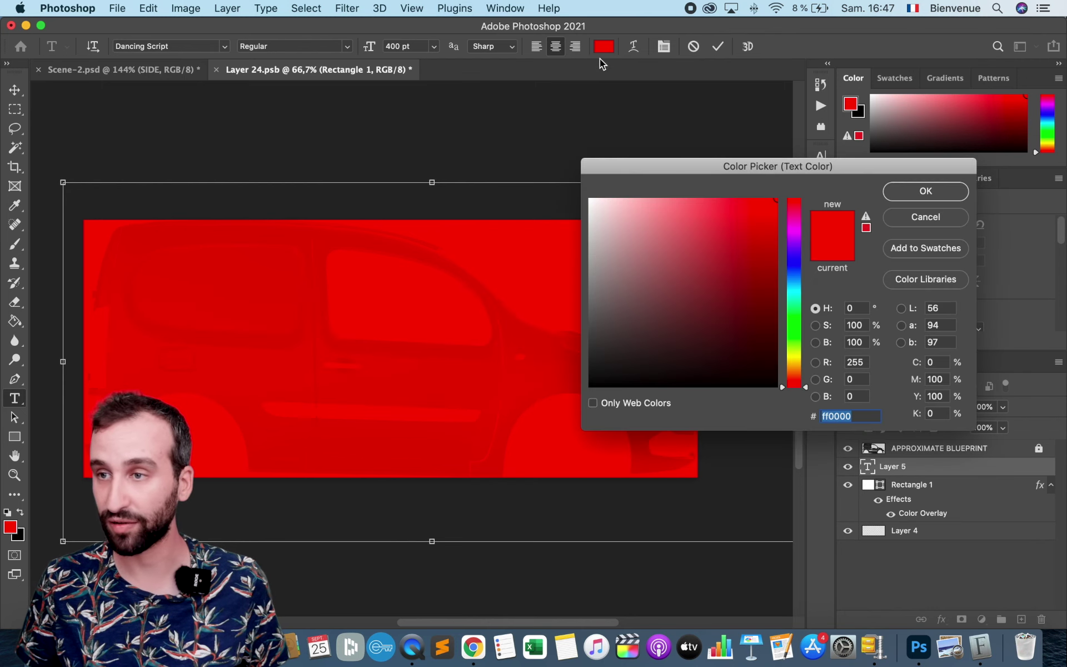
{"action": "type", "text": "ffffff"}
{"action": "left_click", "coordinate": [923, 192]}
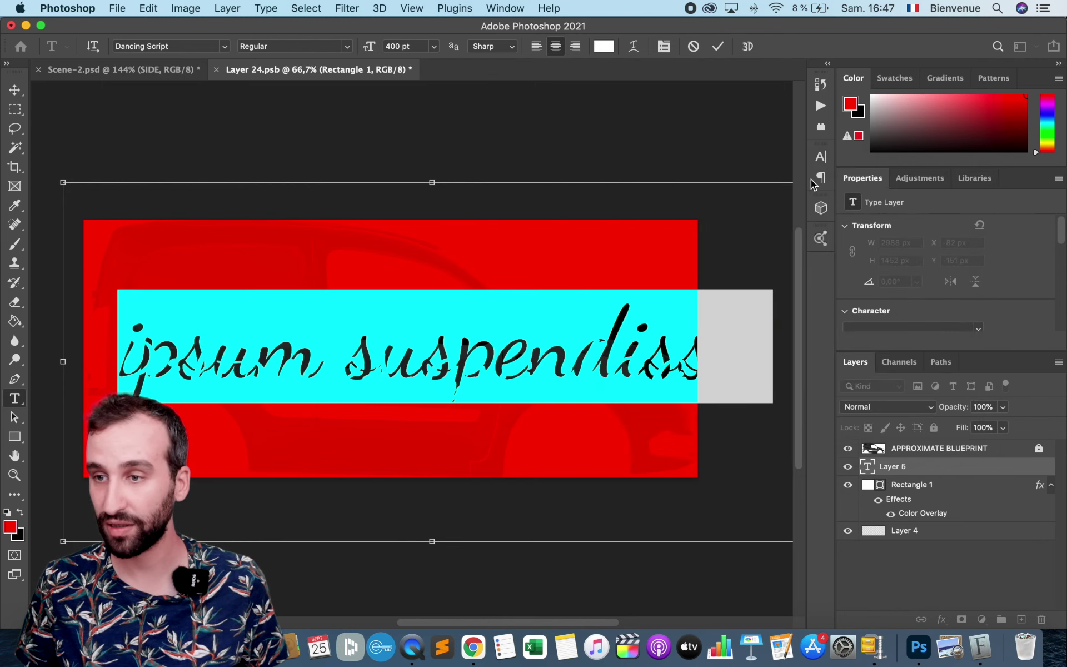
{"action": "left_click", "coordinate": [15, 90]}
{"action": "left_click_drag", "start_coordinate": [437, 373], "coordinate": [383, 320]}
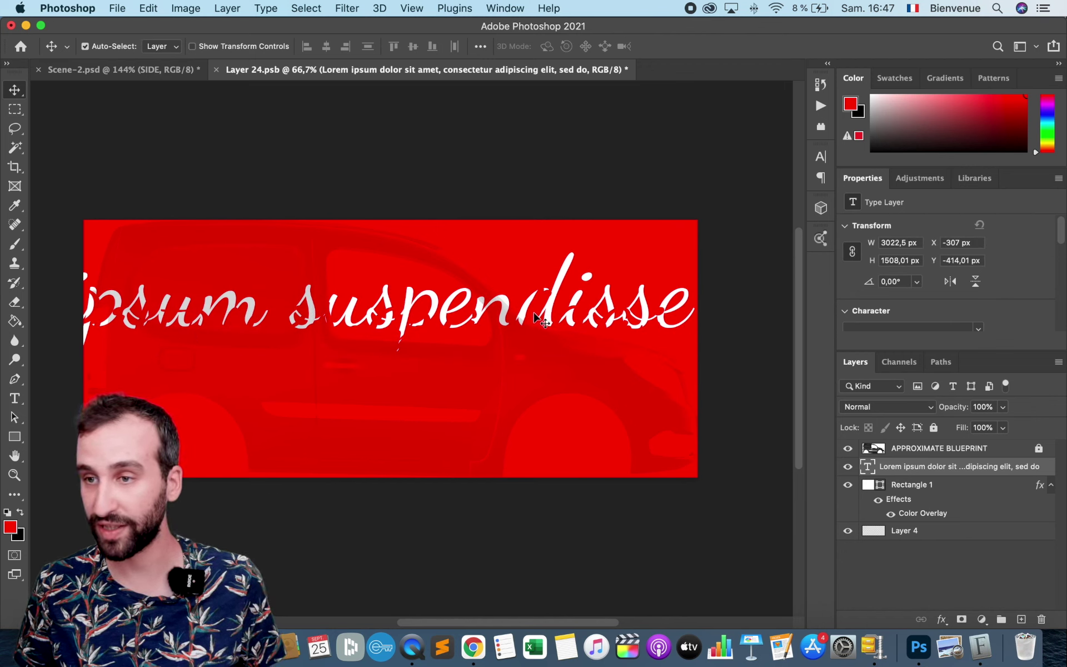
- Save the smart object and view the white lettering on the Scene-2 van
{"action": "key", "text": "super"}
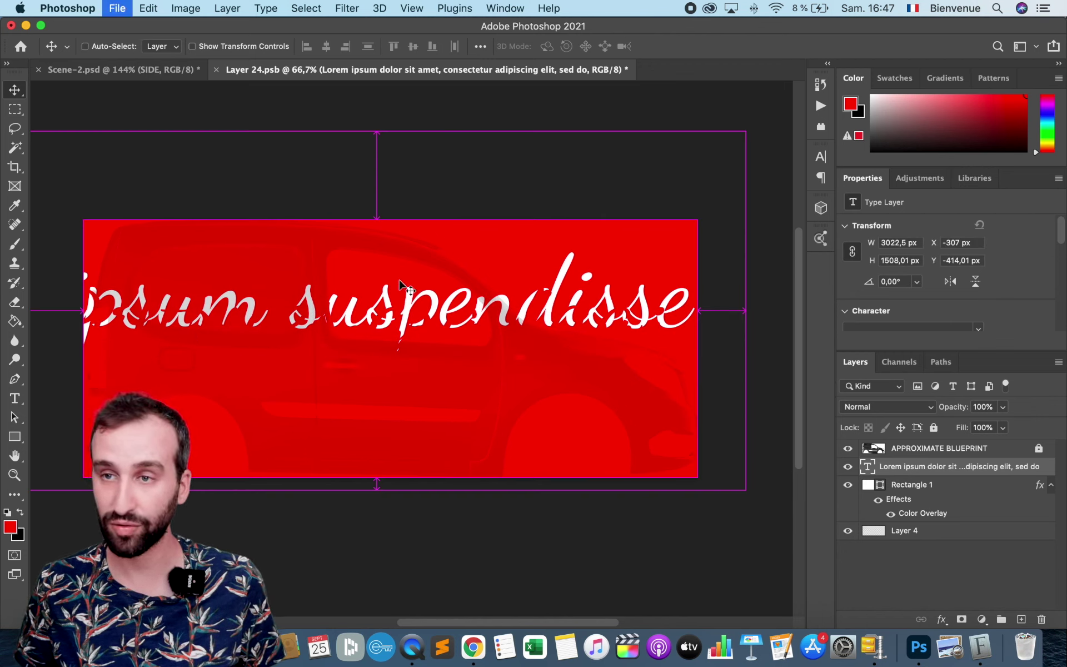
{"action": "key", "text": "super+s"}
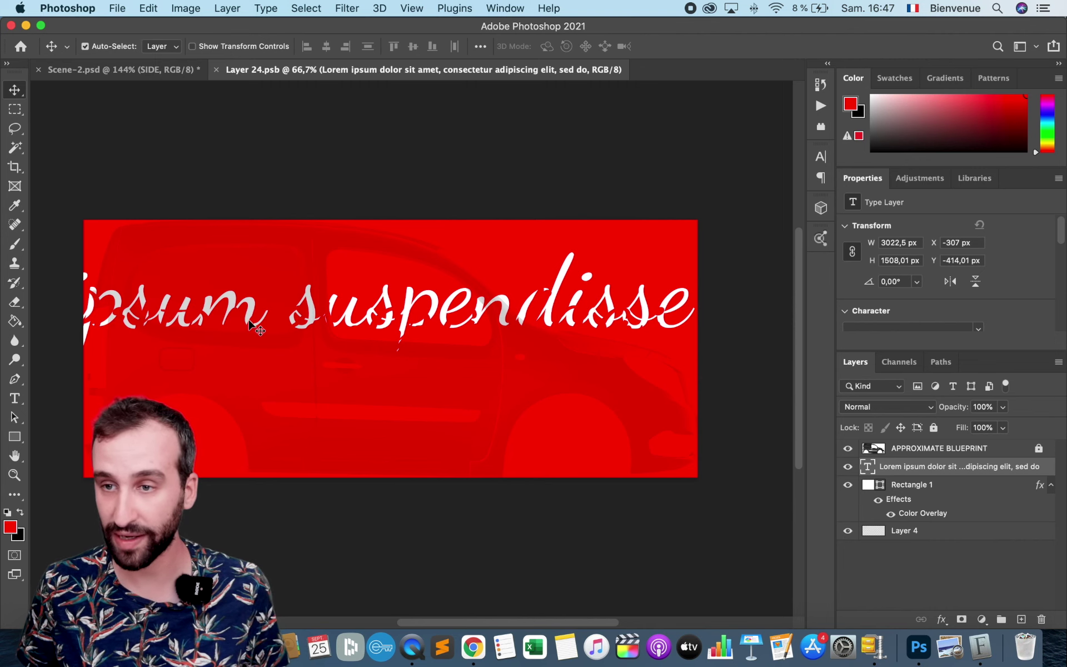
{"action": "left_click", "coordinate": [121, 68]}
{"action": "scroll", "coordinate": [500, 311], "scroll_direction": "right", "scroll_amount": 5}
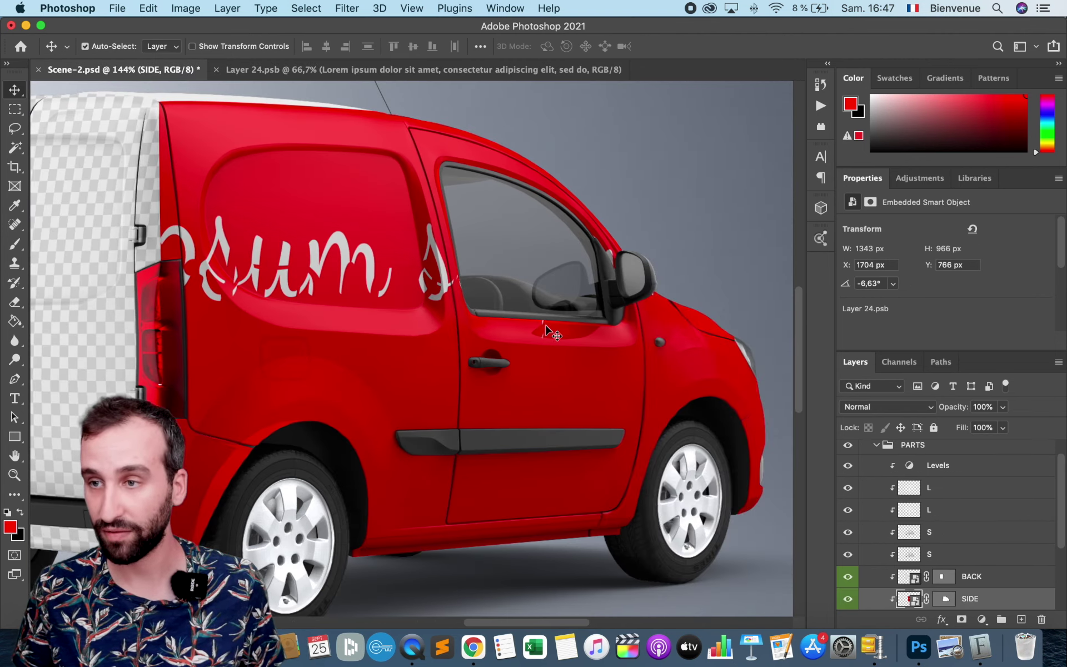
{"action": "scroll", "coordinate": [278, 272], "scroll_direction": "right", "scroll_amount": 2}
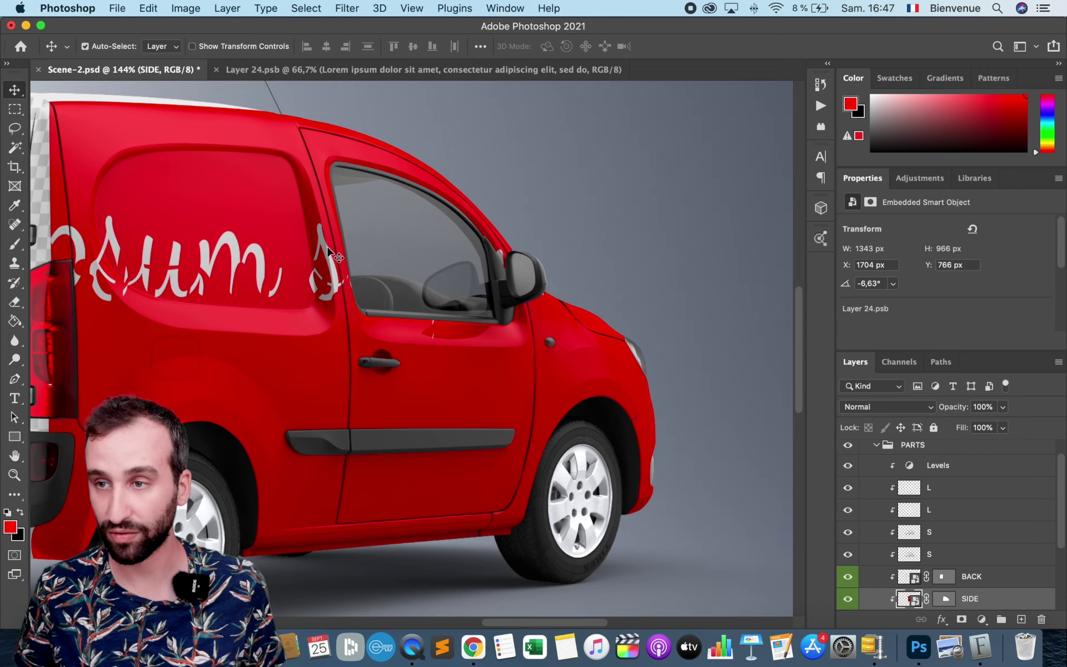
- Replace the text with YouTube_Logo_2017.svg.png, scaled to about 22% at the panel's upper left
{"action": "left_click", "coordinate": [515, 70]}
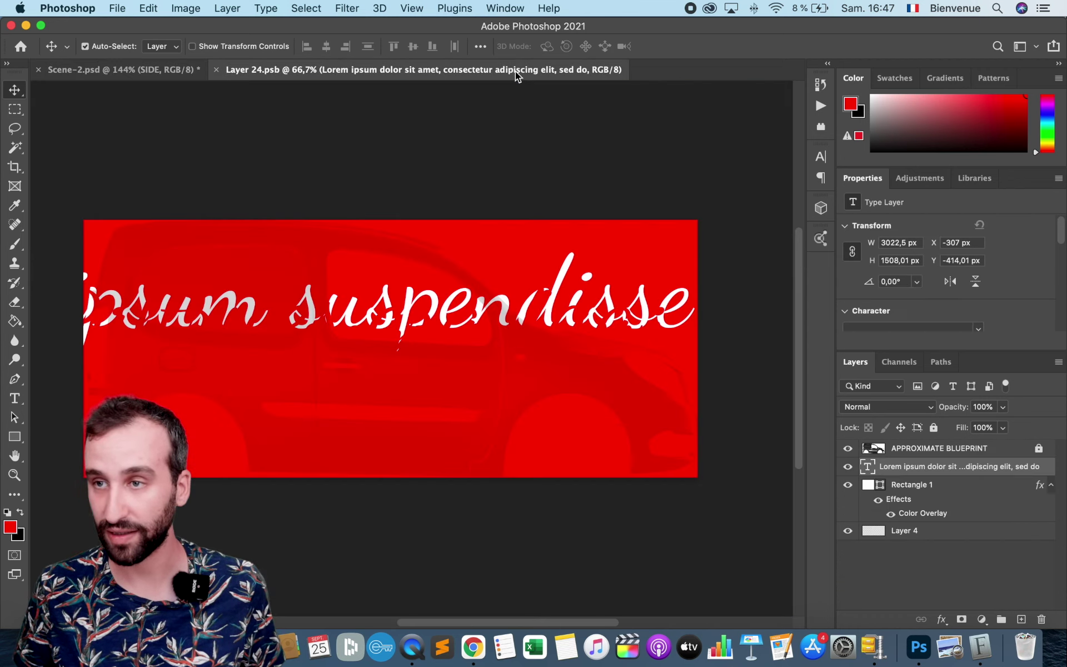
{"action": "key", "text": "BackSpace"}
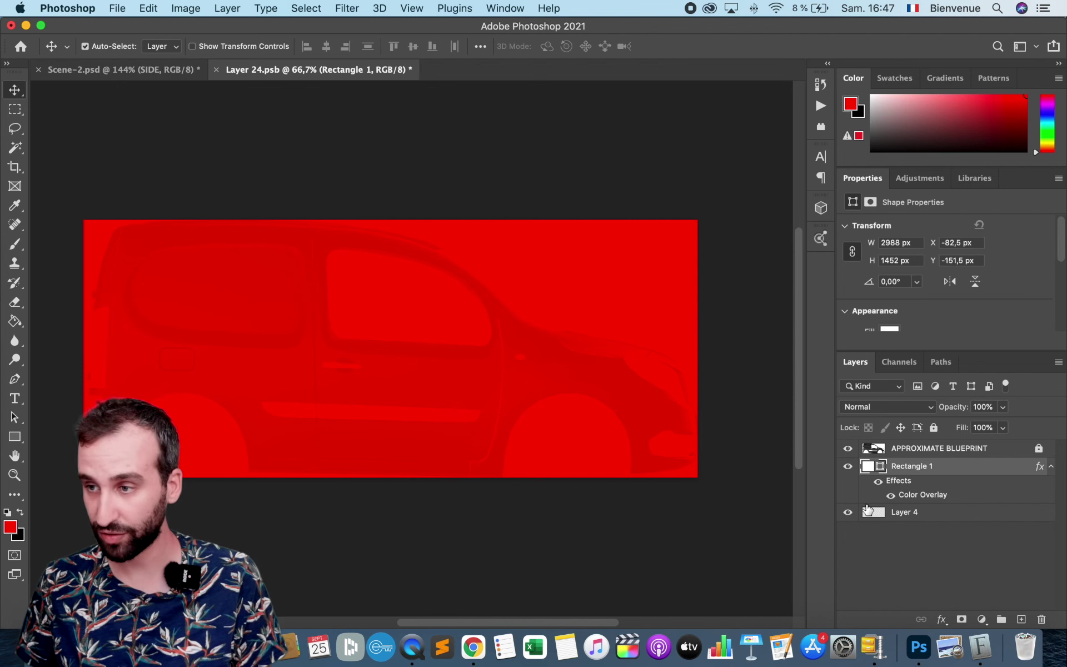
{"action": "left_click", "coordinate": [19, 639]}
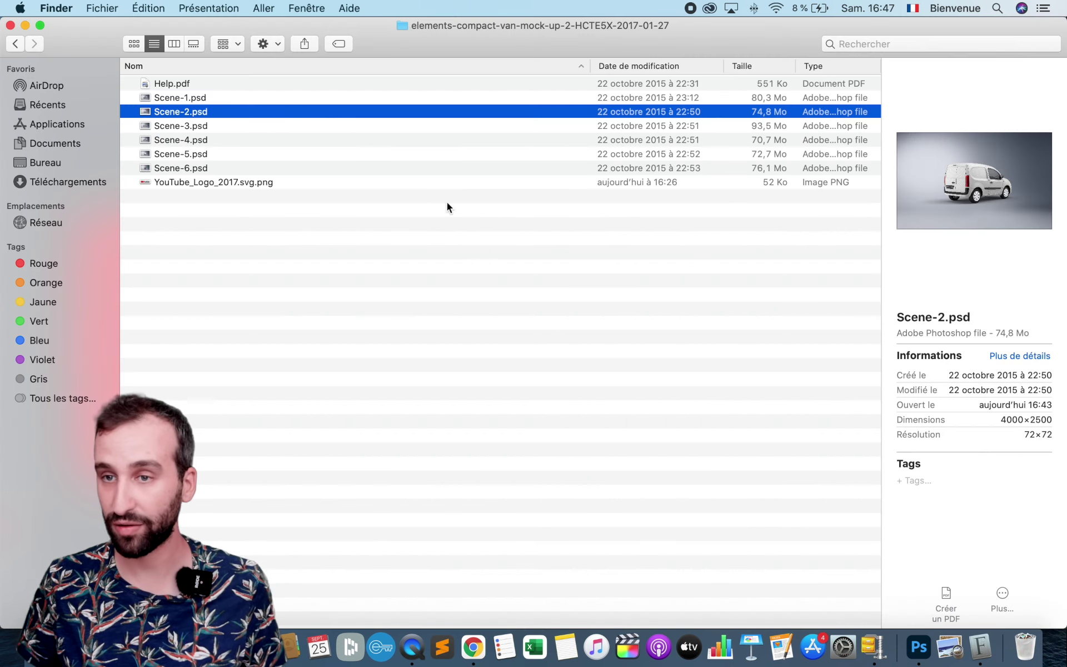
{"action": "left_click_drag", "start_coordinate": [249, 34], "coordinate": [673, 69]}
{"action": "left_click_drag", "start_coordinate": [618, 216], "coordinate": [330, 257]}
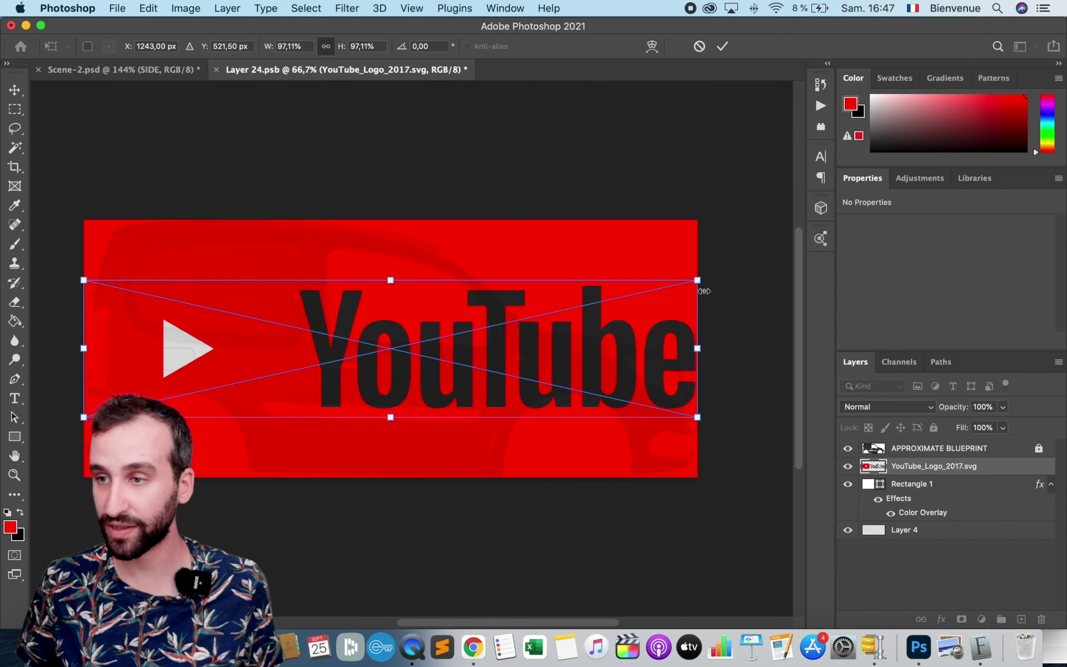
{"action": "left_click_drag", "start_coordinate": [699, 281], "coordinate": [312, 366]}
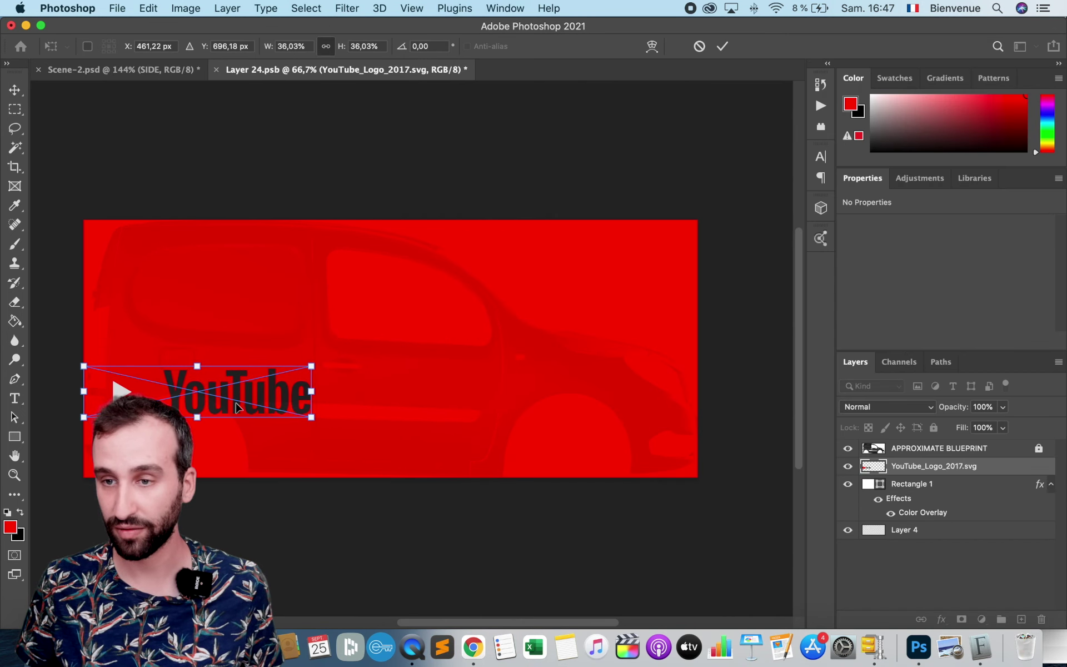
{"action": "mouse_move", "coordinate": [237, 408]}
{"action": "left_mouse_down"}
{"action": "mouse_move", "coordinate": [264, 321]}
{"action": "mouse_move", "coordinate": [288, 294]}
{"action": "left_mouse_up"}
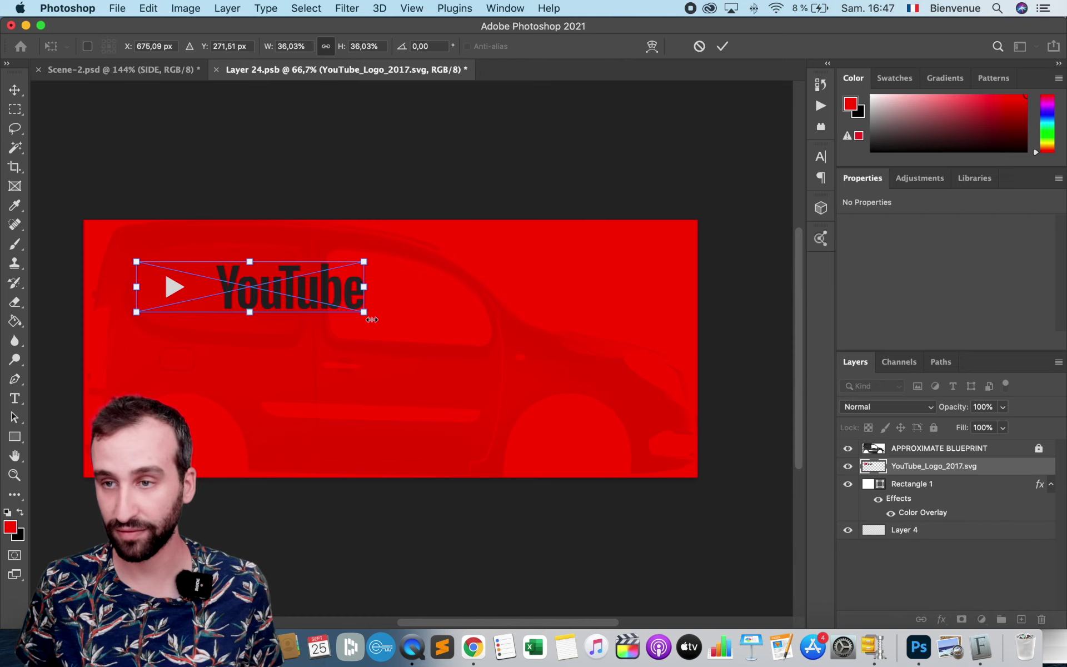
{"action": "left_click_drag", "start_coordinate": [365, 313], "coordinate": [277, 293]}
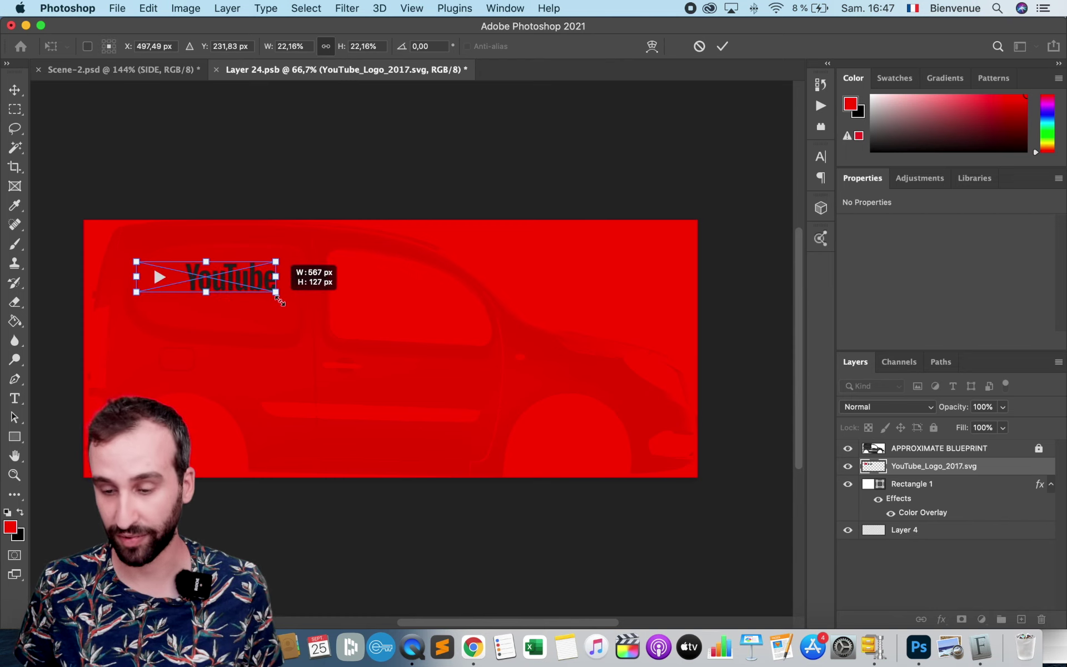
{"action": "key", "text": "Return"}
{"action": "double_click", "coordinate": [952, 498]}
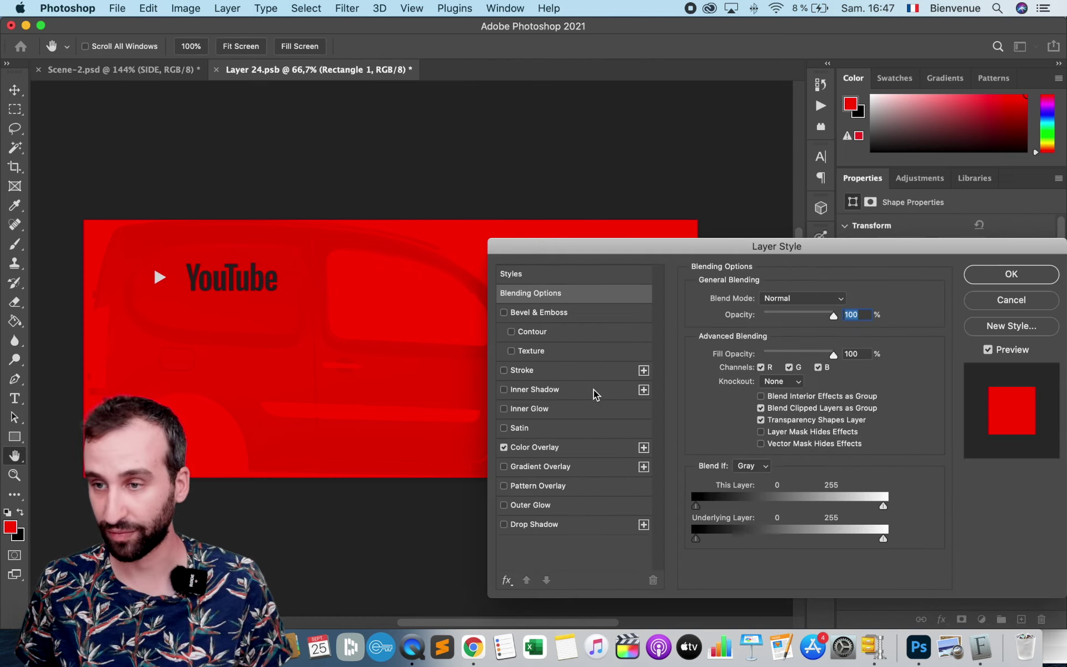
- Change Rectangle 1's colour overlay to white, ffffff
{"action": "left_click", "coordinate": [555, 447]}
{"action": "left_click", "coordinate": [843, 300]}
{"action": "type", "text": "ffffff"}
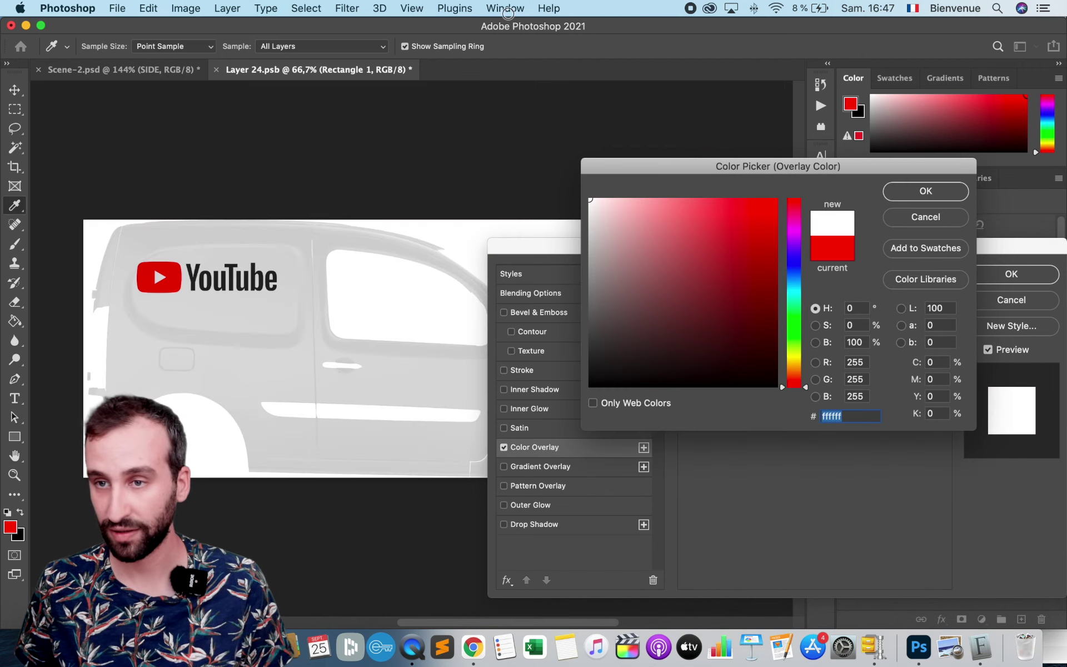
{"action": "key", "text": "Return"}
{"action": "key", "text": "Return"}
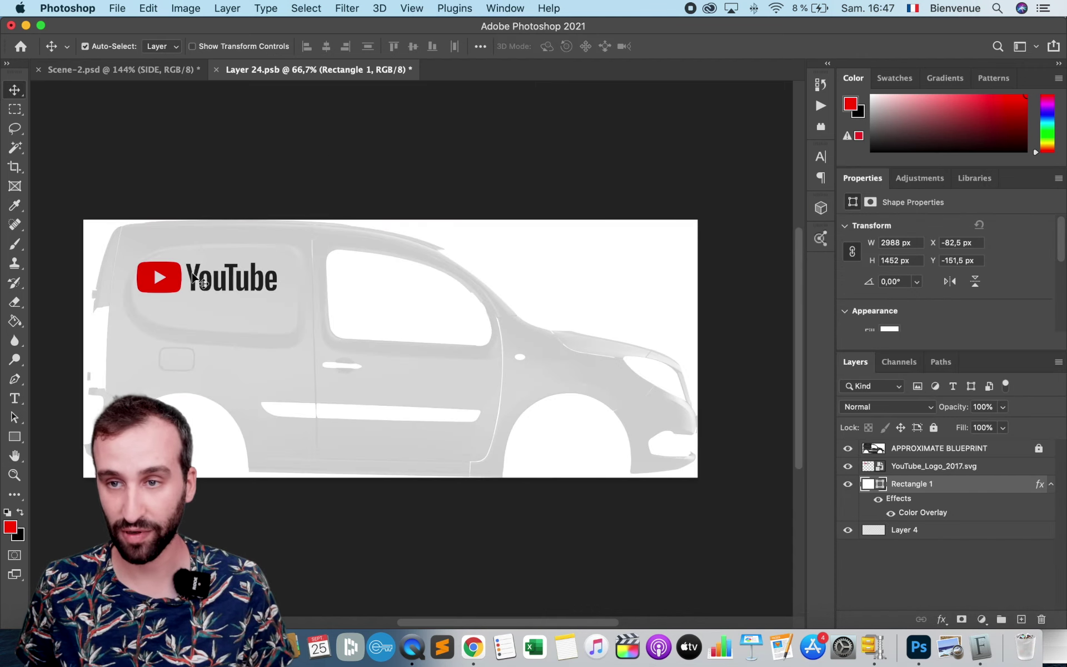
- Nudge the YouTube logo into place and hide the APPROXIMATE BLUEPRINT guide
{"action": "left_click_drag", "start_coordinate": [172, 281], "coordinate": [182, 295]}
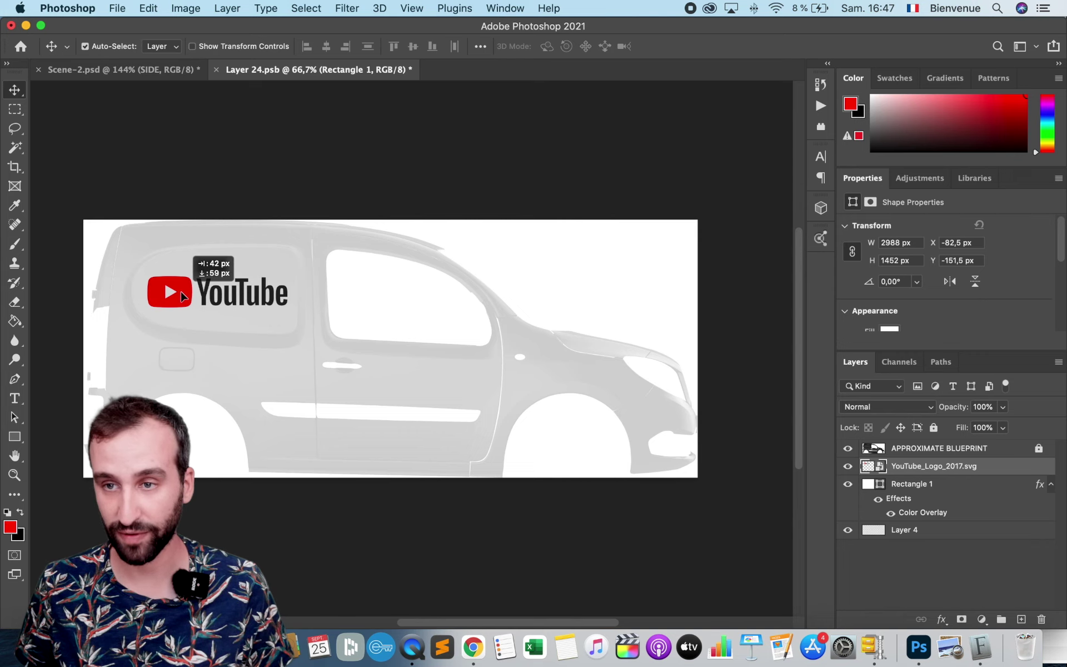
{"action": "left_click_drag", "start_coordinate": [182, 295], "coordinate": [180, 293]}
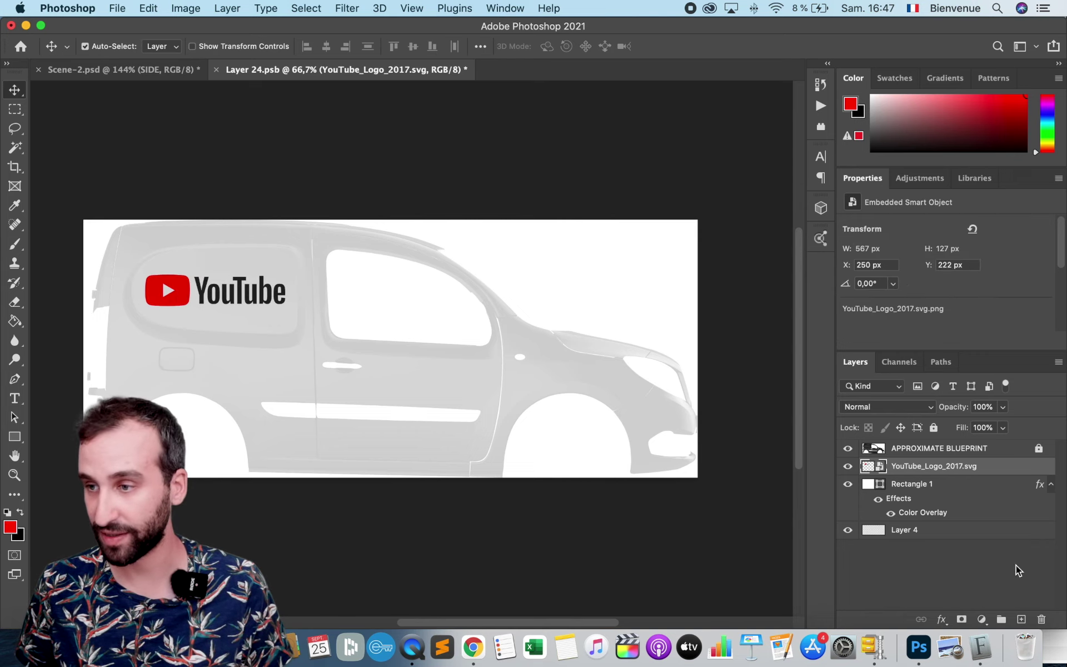
{"action": "left_click", "coordinate": [846, 448]}
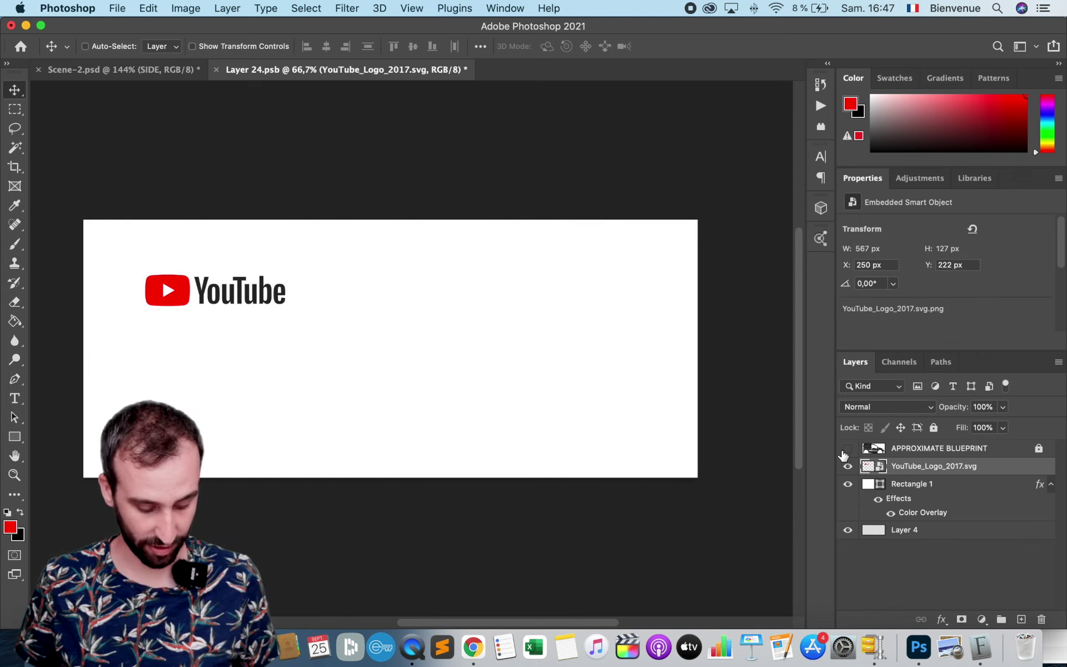
- Save the side-panel artwork and view the logo on the whole van in Scene-2.psd
{"action": "left_click", "coordinate": [117, 8]}
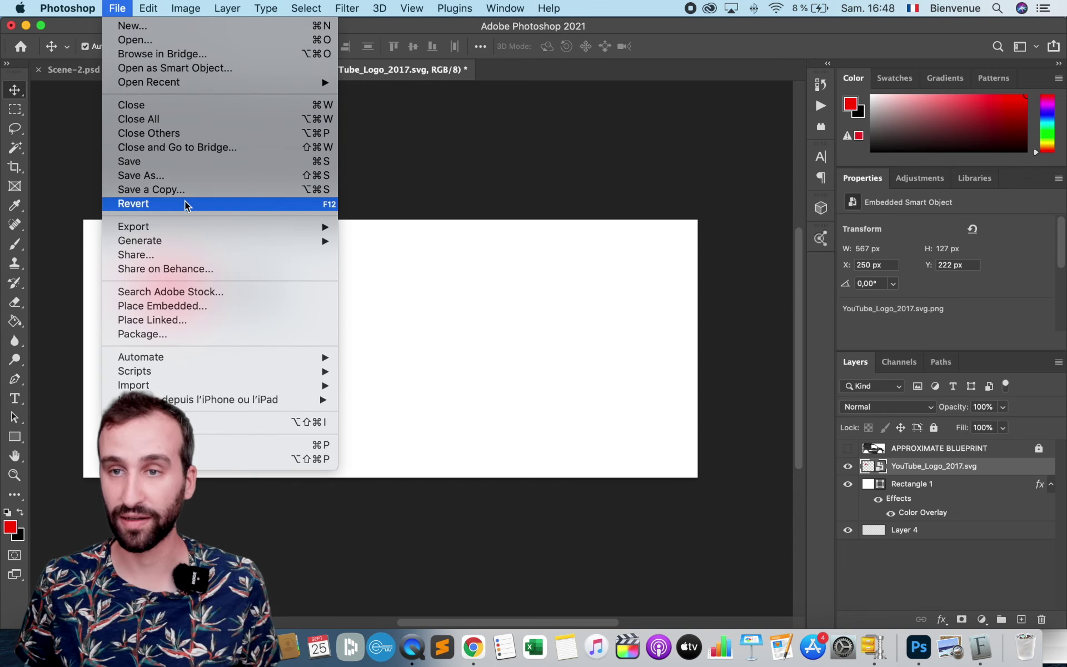
{"action": "left_click", "coordinate": [178, 162]}
{"action": "left_click", "coordinate": [152, 68]}
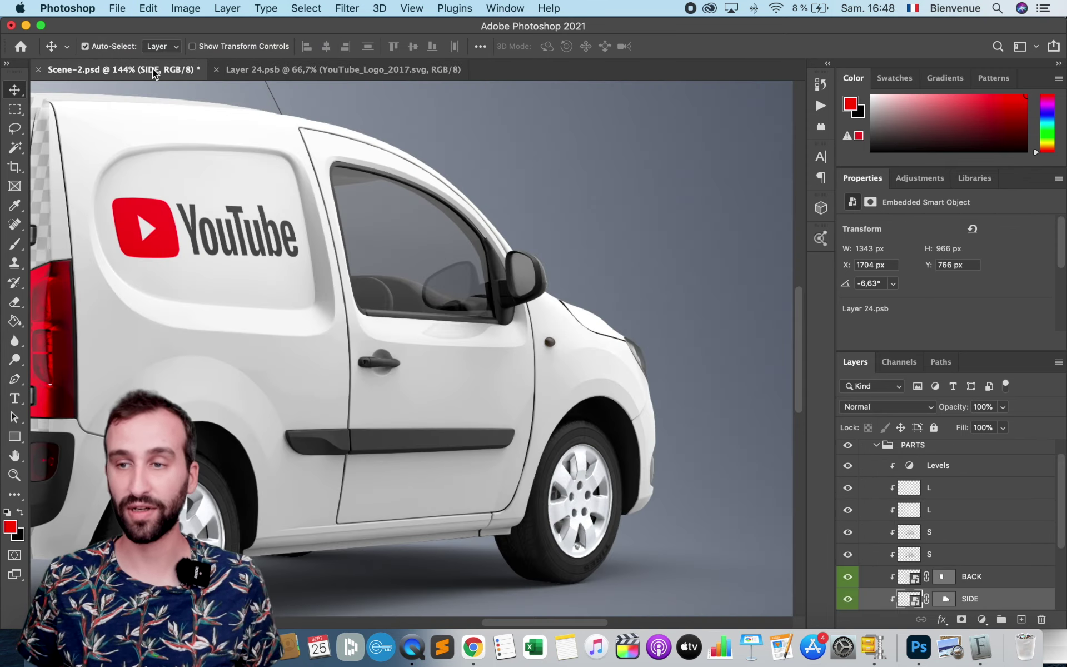
{"action": "scroll", "coordinate": [402, 354], "scroll_direction": "down", "scroll_amount": 2}
{"action": "scroll", "coordinate": [402, 354], "scroll_direction": "down", "scroll_amount": 3}
{"action": "scroll", "coordinate": [402, 353], "scroll_direction": "up", "scroll_amount": 4}
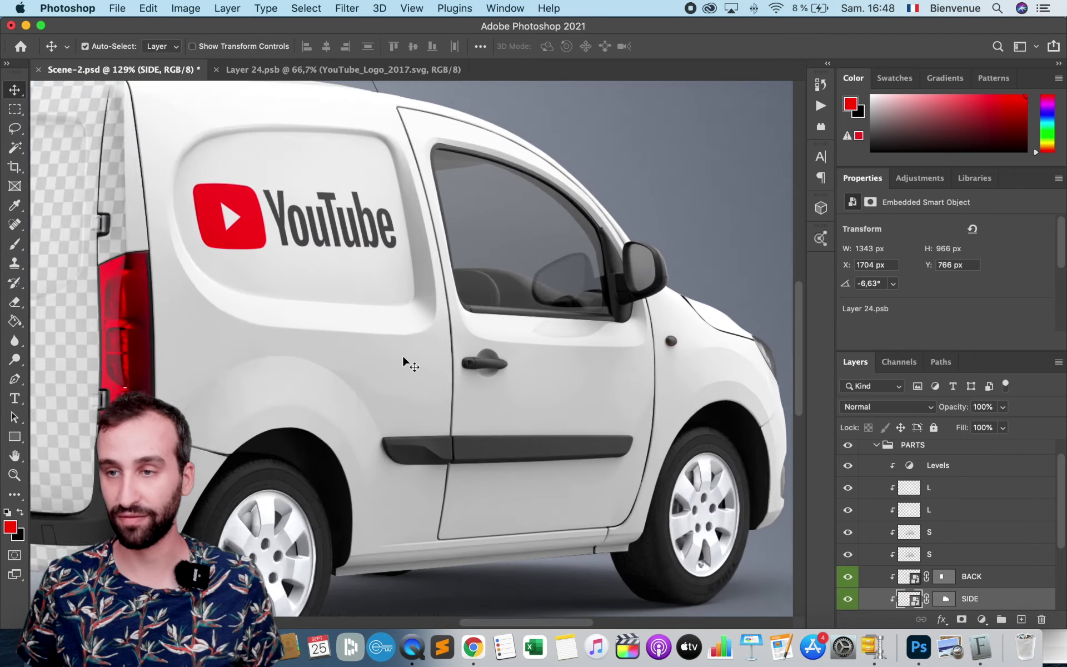
{"action": "scroll", "coordinate": [402, 354], "scroll_direction": "up", "scroll_amount": 2}
{"action": "scroll", "coordinate": [402, 353], "scroll_direction": "down", "scroll_amount": 1}
{"action": "scroll", "coordinate": [402, 353], "scroll_direction": "down", "scroll_amount": 3}
{"action": "scroll", "coordinate": [401, 353], "scroll_direction": "down", "scroll_amount": 2}
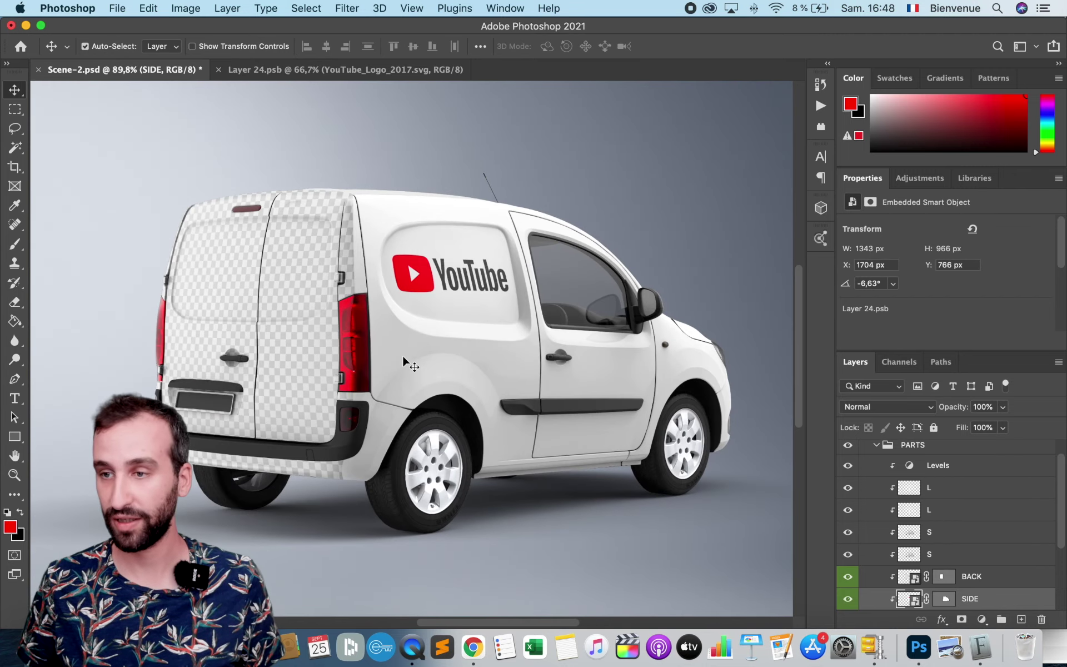
{"action": "scroll", "coordinate": [403, 358], "scroll_direction": "down", "scroll_amount": 1}
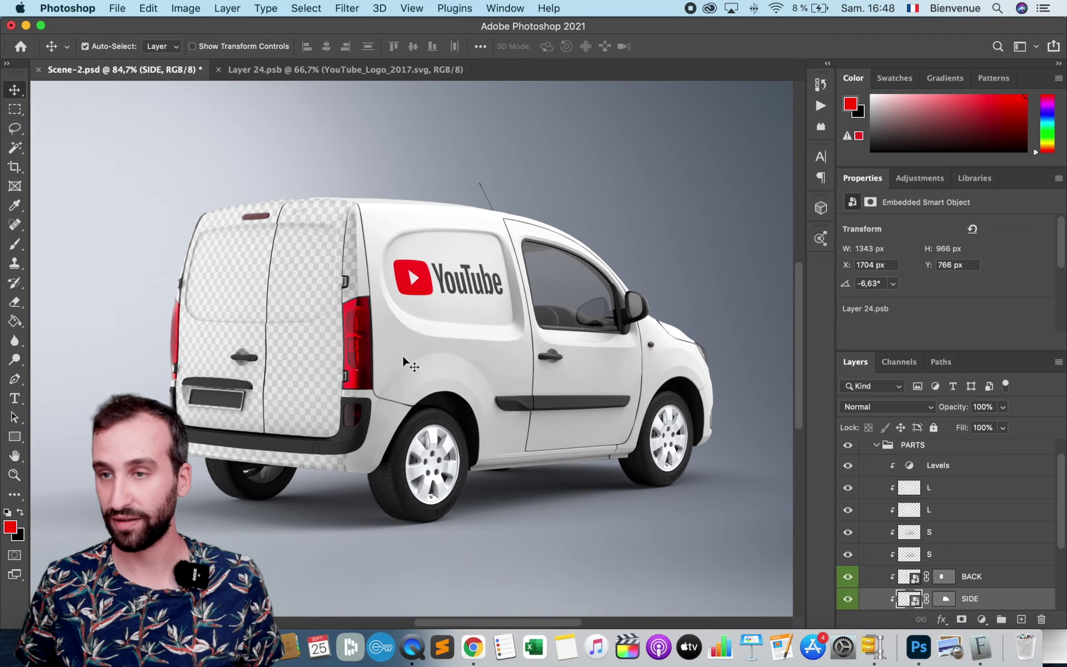
- Open the BACK smart object and cover the rear-door canvas with a white rectangle
{"action": "double_click", "coordinate": [916, 580]}
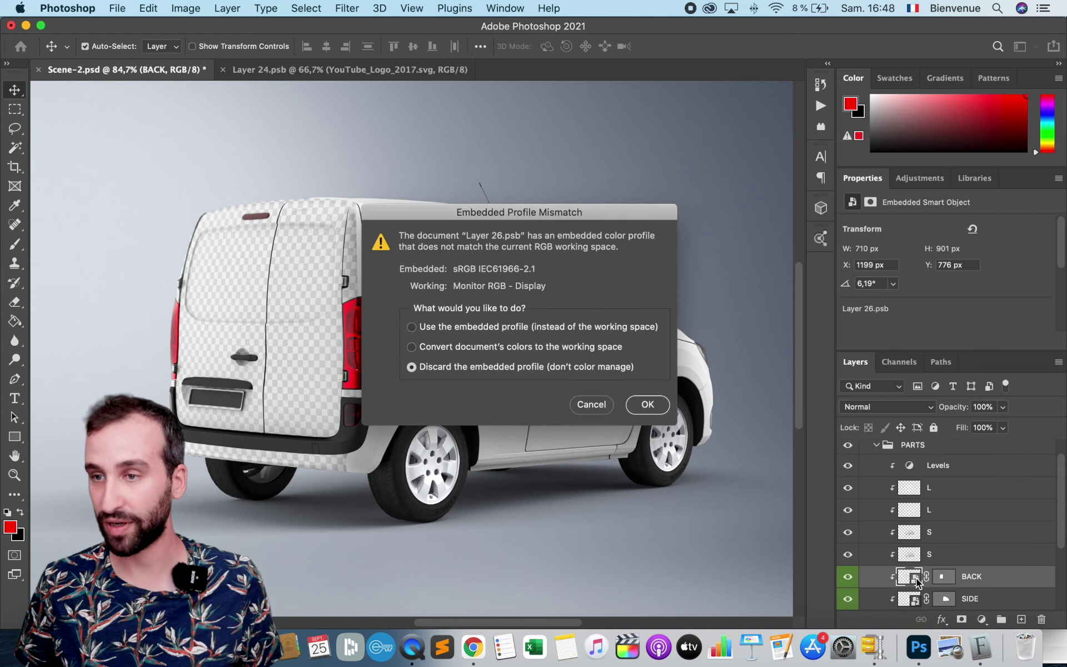
{"action": "left_click", "coordinate": [647, 404]}
{"action": "left_click", "coordinate": [14, 437]}
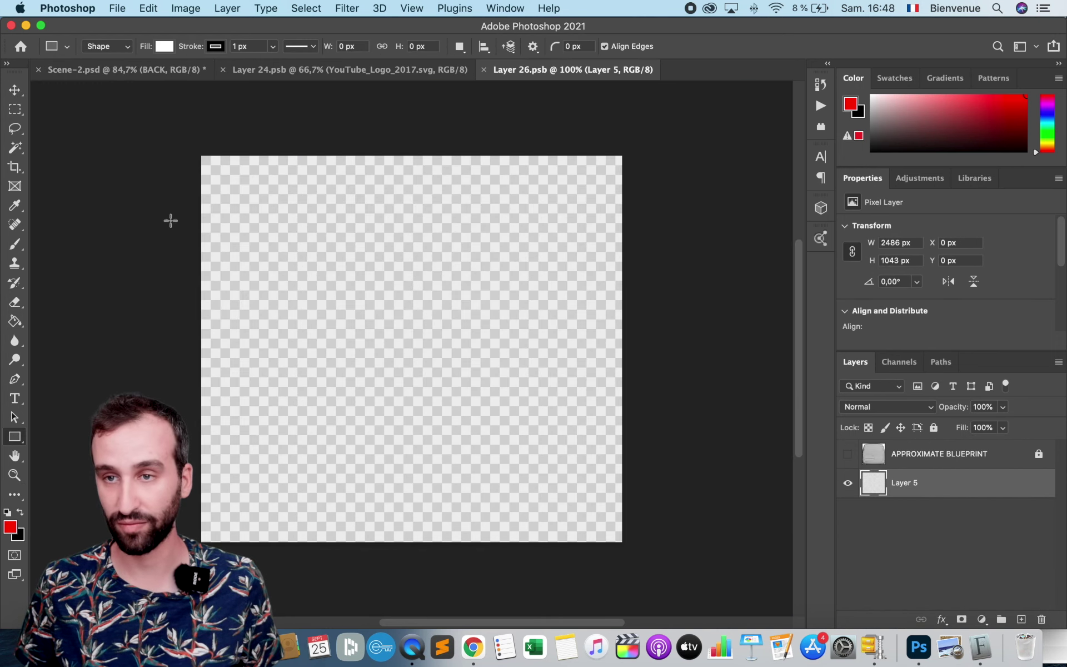
{"action": "left_click_drag", "start_coordinate": [156, 131], "coordinate": [703, 598]}
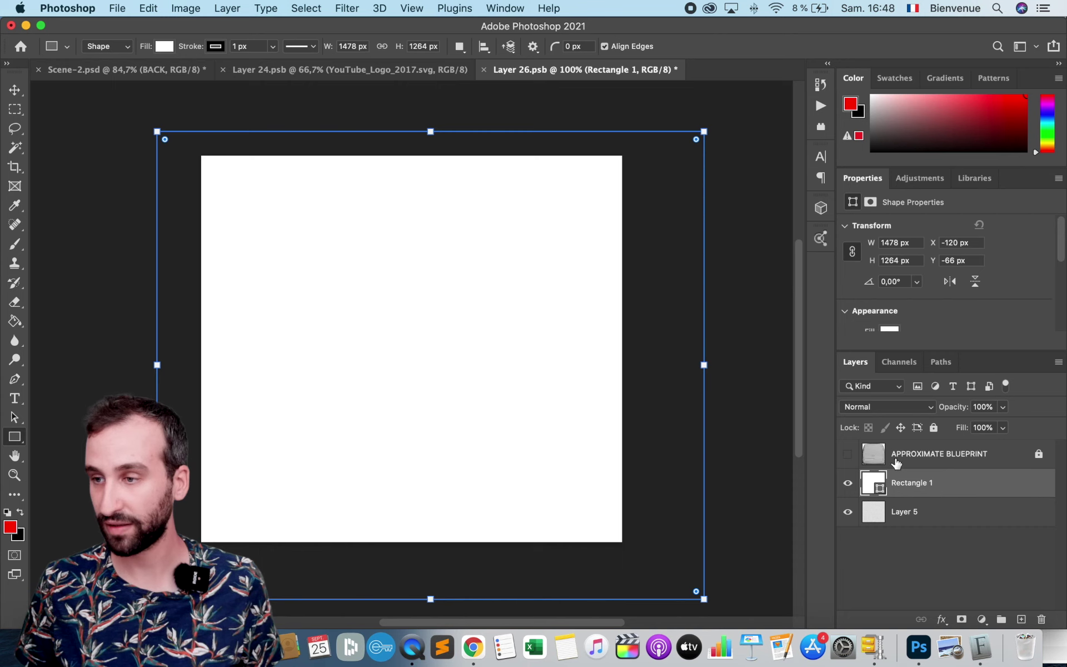
- Place the YouTube logo small near the door's upper left, then hide the blueprint guide
{"action": "left_click", "coordinate": [847, 455]}
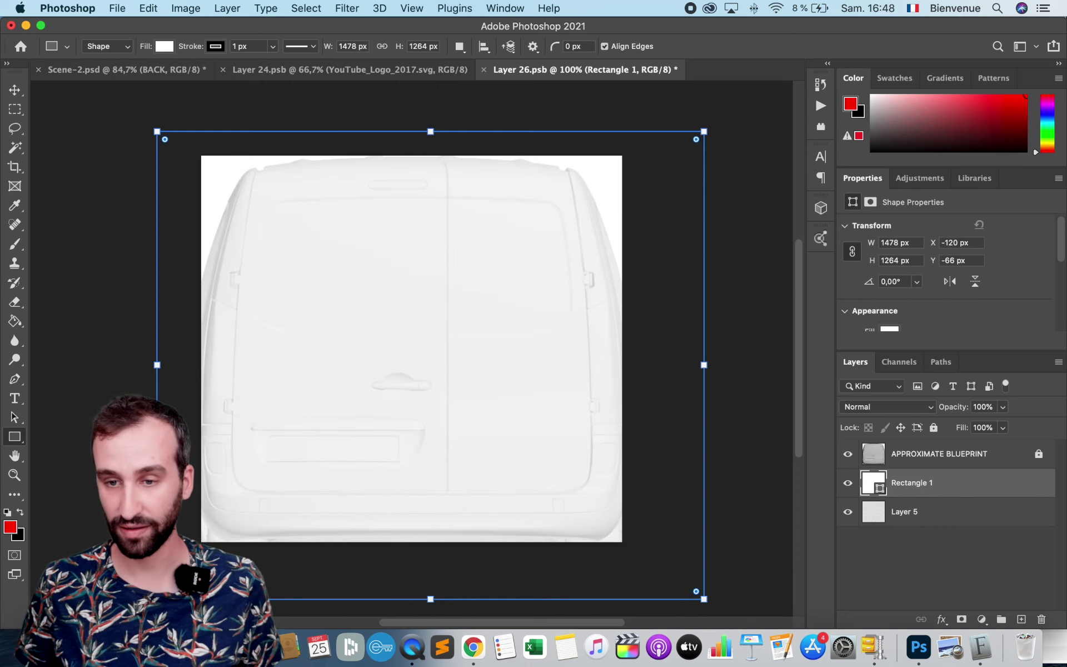
{"action": "left_click", "coordinate": [39, 647]}
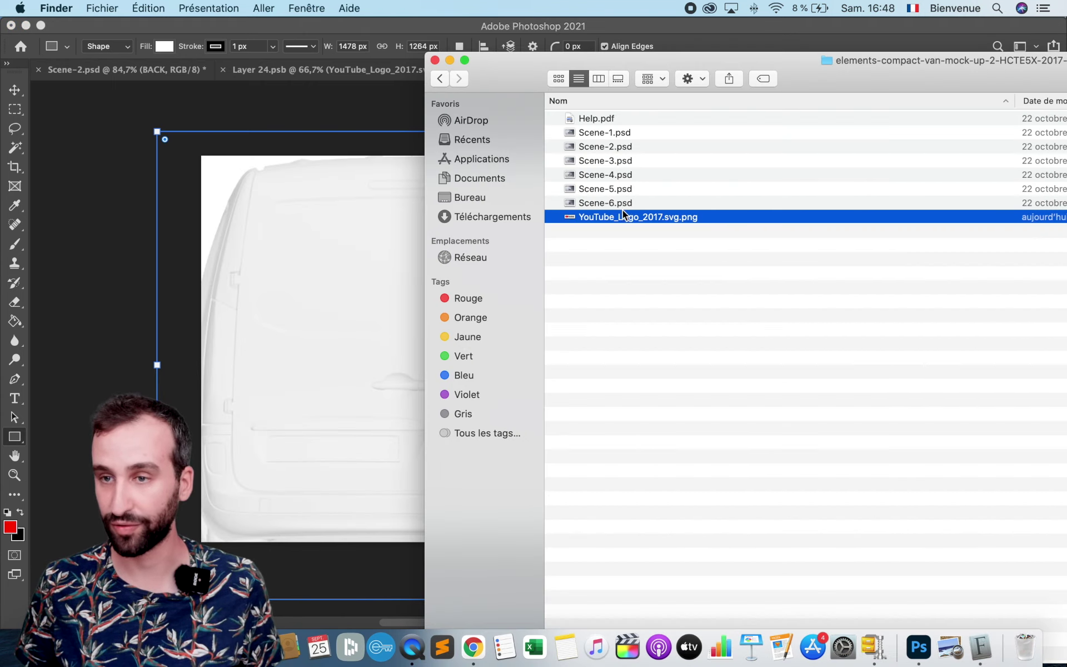
{"action": "left_click_drag", "start_coordinate": [622, 216], "coordinate": [294, 241]}
{"action": "left_click_drag", "start_coordinate": [620, 392], "coordinate": [345, 301]}
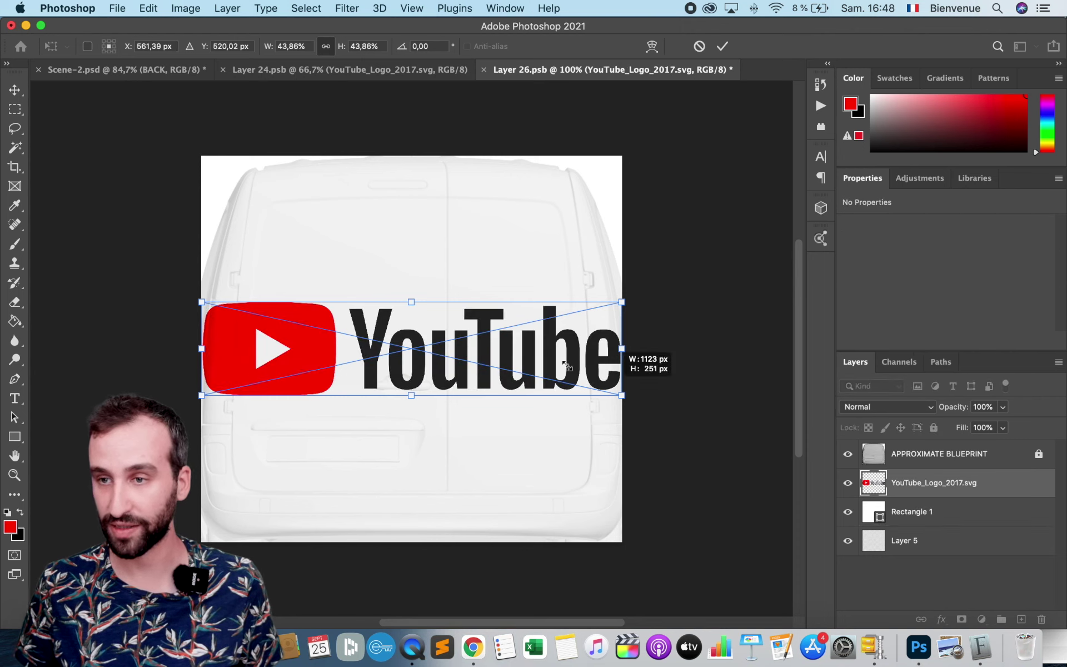
{"action": "mouse_move", "coordinate": [237, 318]}
{"action": "left_mouse_down"}
{"action": "mouse_move", "coordinate": [304, 244]}
{"action": "mouse_move", "coordinate": [316, 253]}
{"action": "left_mouse_up"}
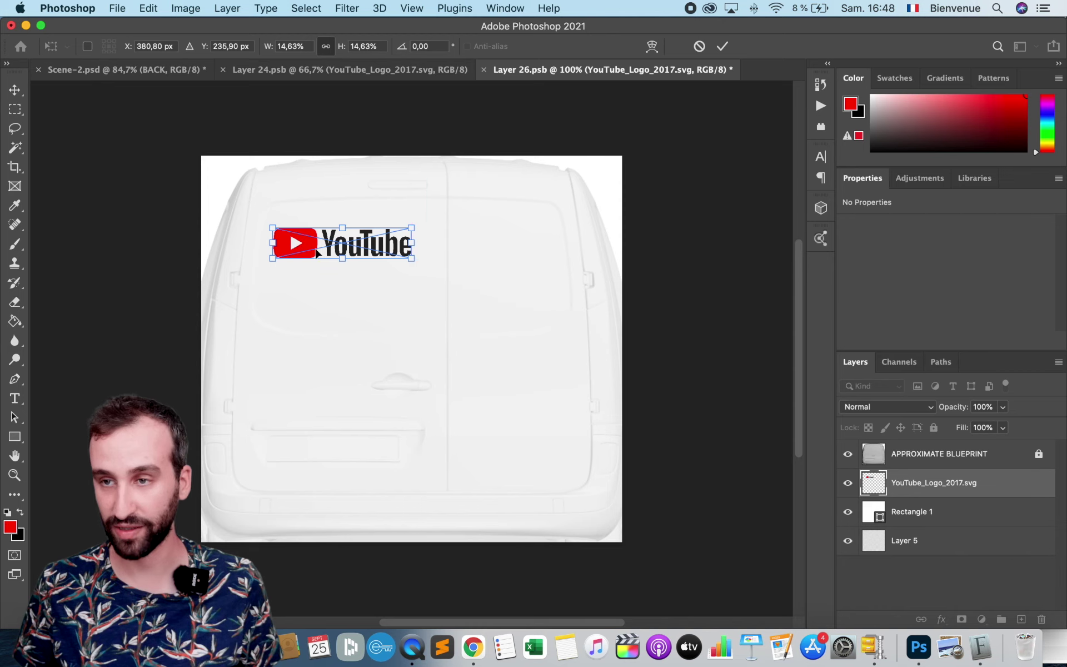
{"action": "left_click", "coordinate": [847, 455]}
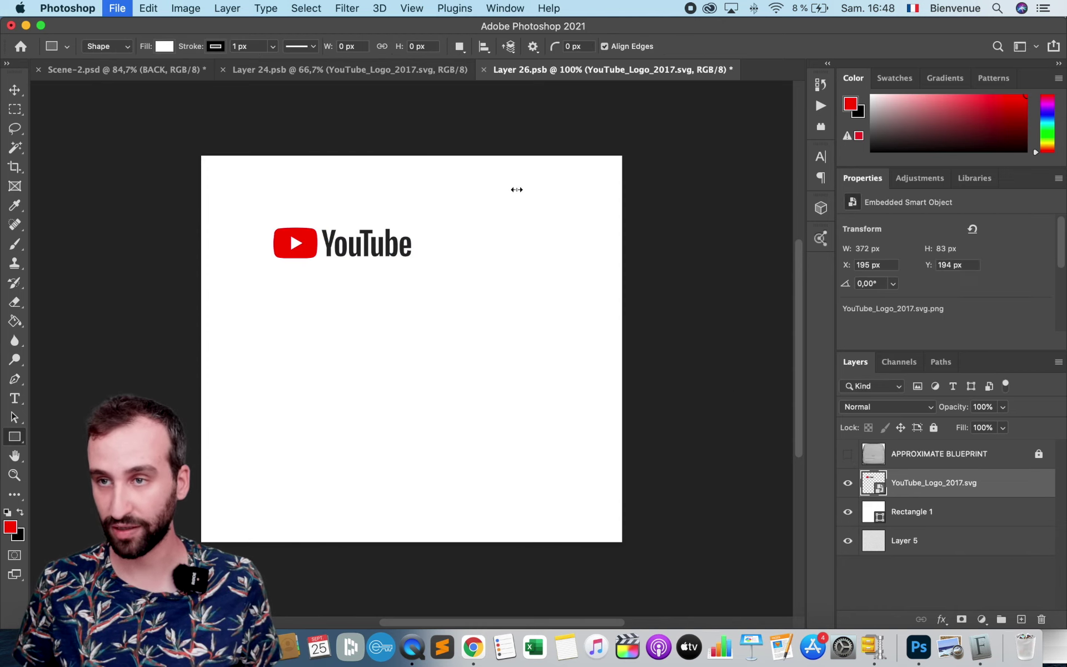
- Return to Scene-2.psd and check the logo on both the side panel and rear door
{"action": "left_click", "coordinate": [162, 71]}
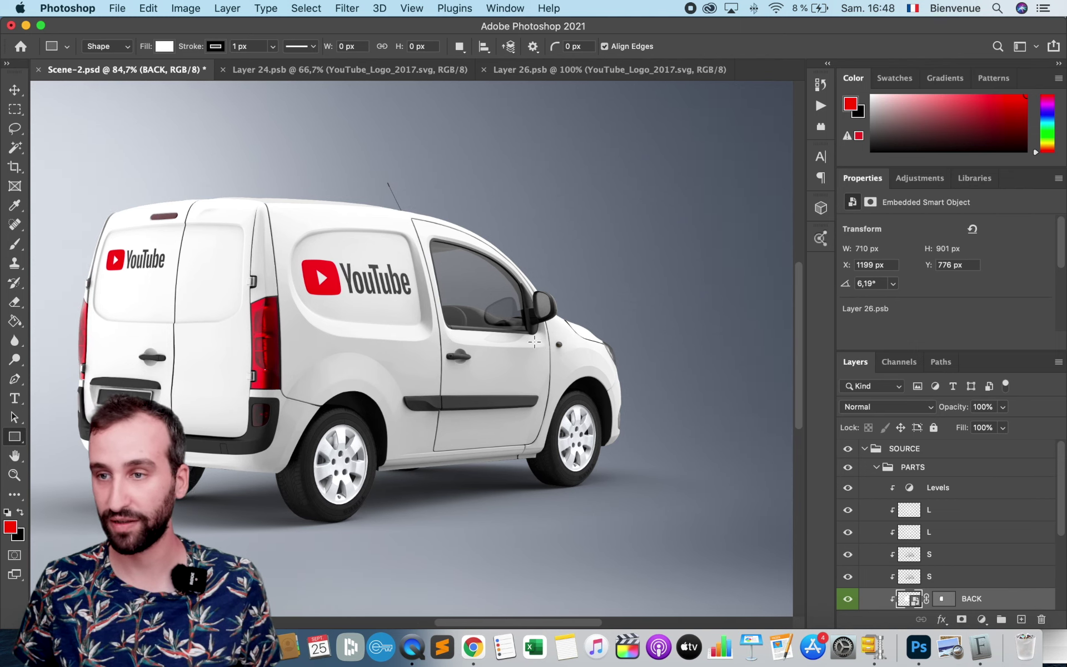
{"action": "scroll", "coordinate": [533, 341], "scroll_direction": "down", "scroll_amount": 3}
{"action": "scroll", "coordinate": [534, 341], "scroll_direction": "down", "scroll_amount": 3}
{"action": "scroll", "coordinate": [534, 341], "scroll_direction": "up", "scroll_amount": 7}
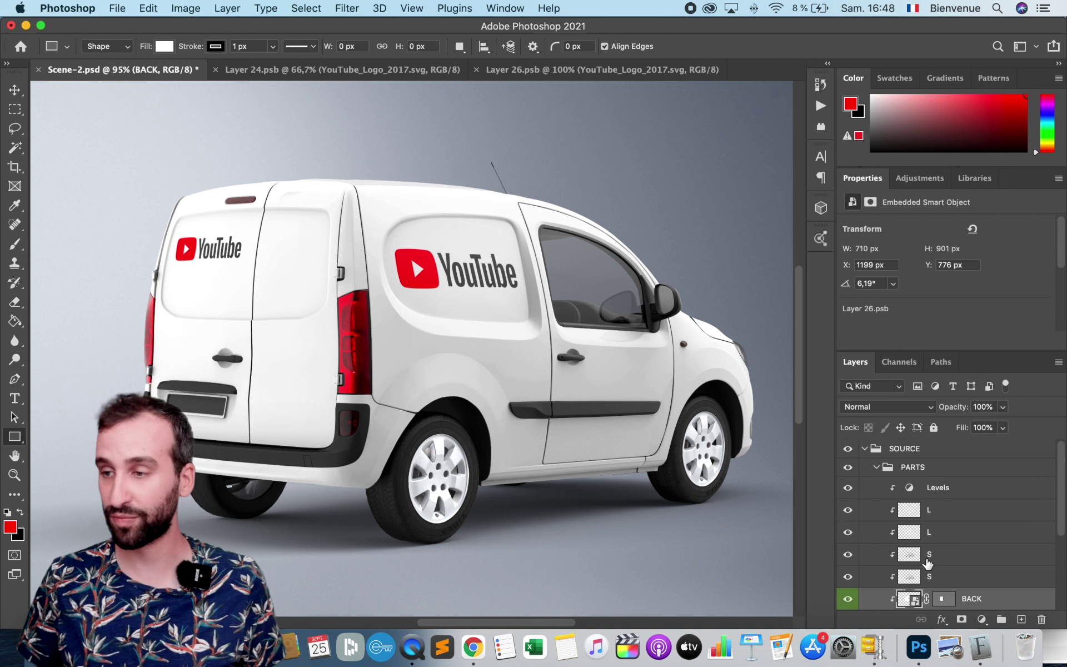
{"action": "scroll", "coordinate": [926, 563], "scroll_direction": "down", "scroll_amount": 5}
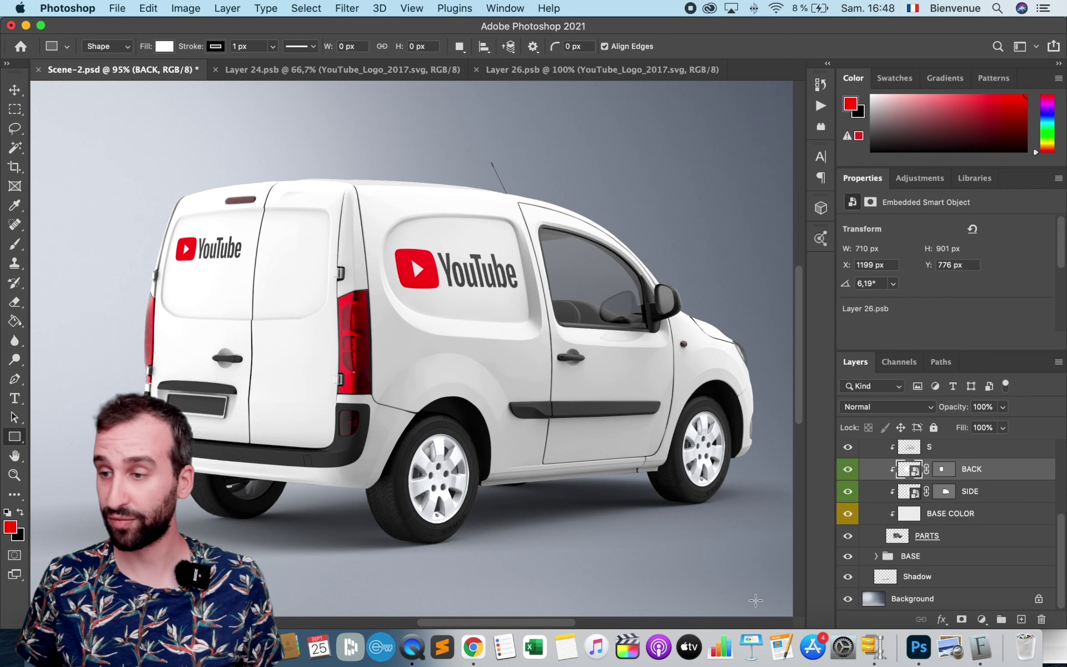
- Hide the grey background and marquee-select a rectangle around the van
{"action": "left_click", "coordinate": [847, 599]}
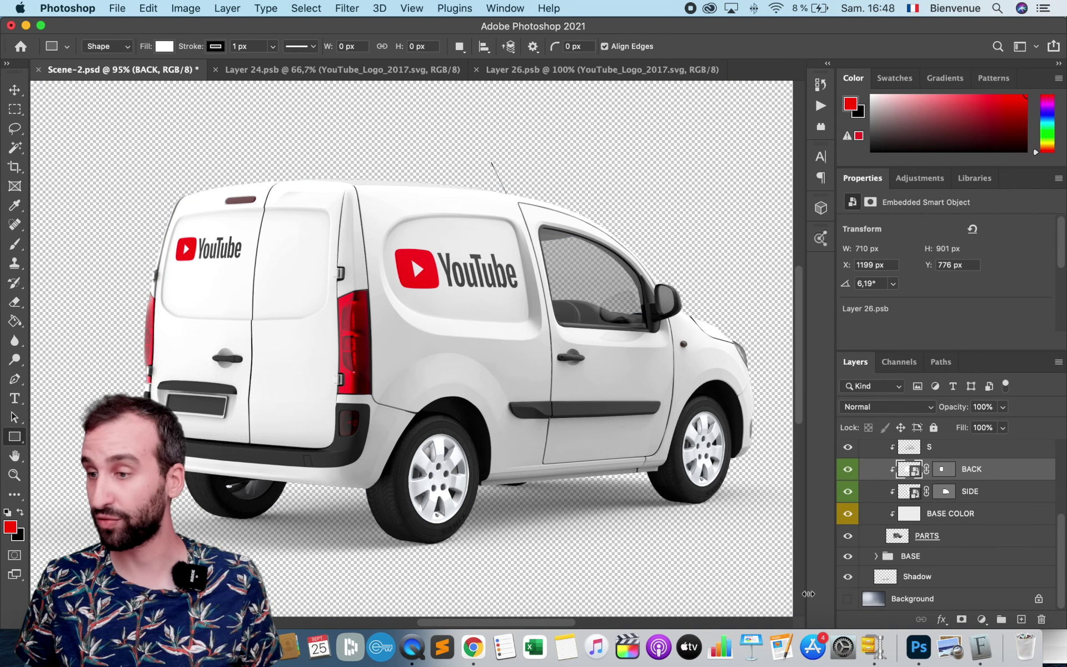
{"action": "scroll", "coordinate": [525, 470], "scroll_direction": "down", "scroll_amount": 2}
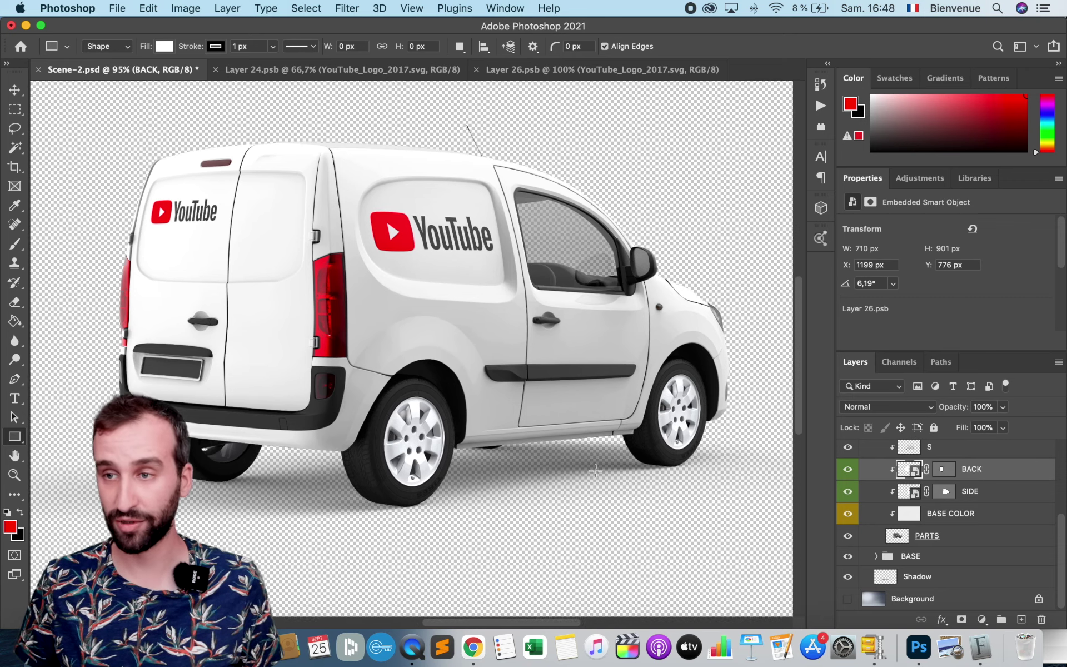
{"action": "scroll", "coordinate": [524, 470], "scroll_direction": "down", "scroll_amount": 2}
{"action": "left_click", "coordinate": [14, 109]}
{"action": "left_click_drag", "start_coordinate": [48, 107], "coordinate": [738, 531]}
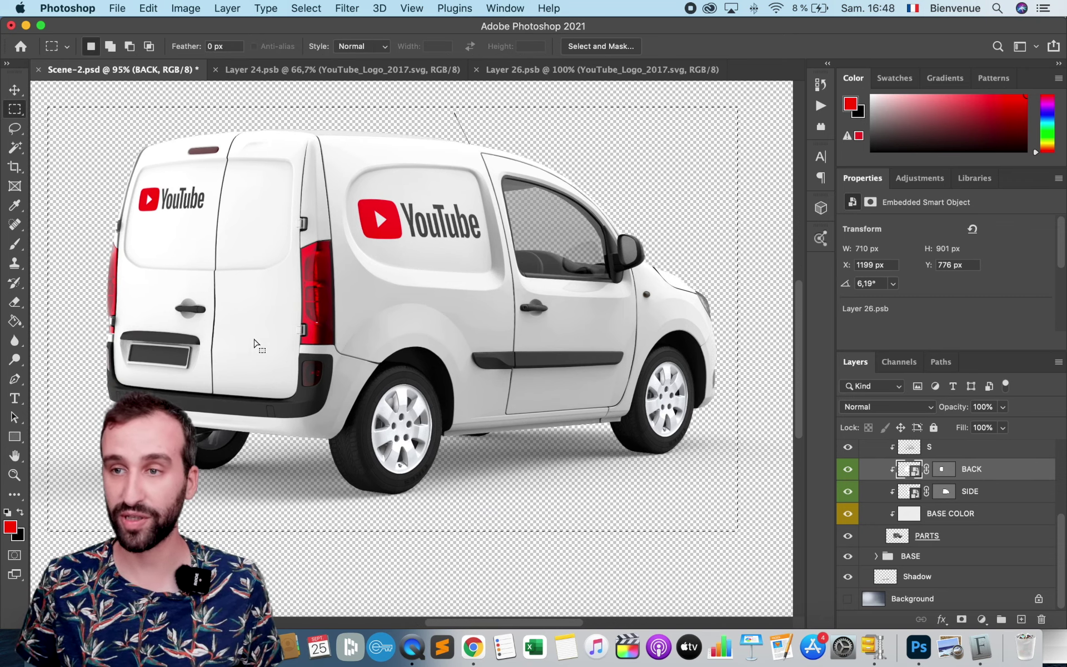
- Show the background again and convert it into an unlocked layer named Layer 0
{"action": "left_click", "coordinate": [847, 599]}
{"action": "double_click", "coordinate": [911, 598]}
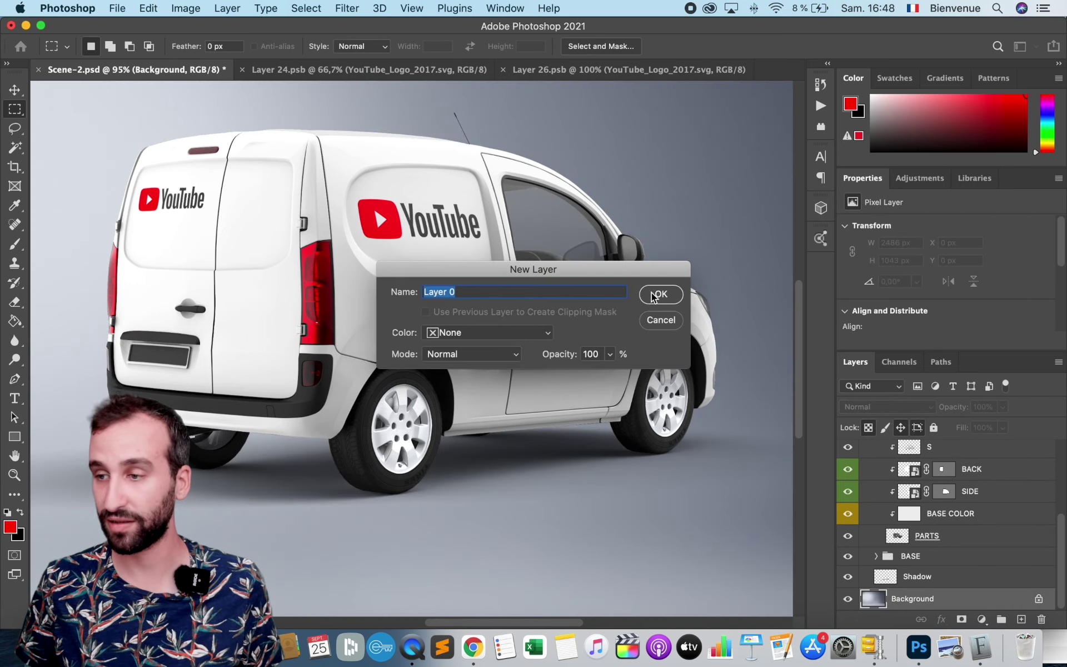
{"action": "left_click", "coordinate": [659, 294]}
{"action": "scroll", "coordinate": [632, 352], "scroll_direction": "down", "scroll_amount": 3}
{"action": "scroll", "coordinate": [632, 352], "scroll_direction": "up", "scroll_amount": 3}
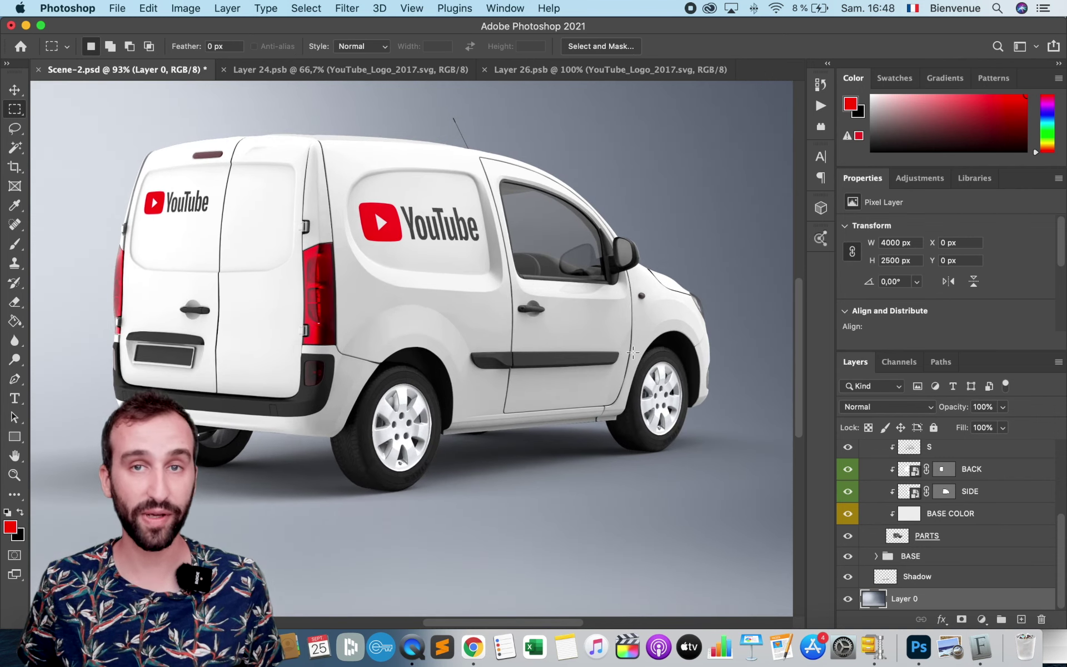